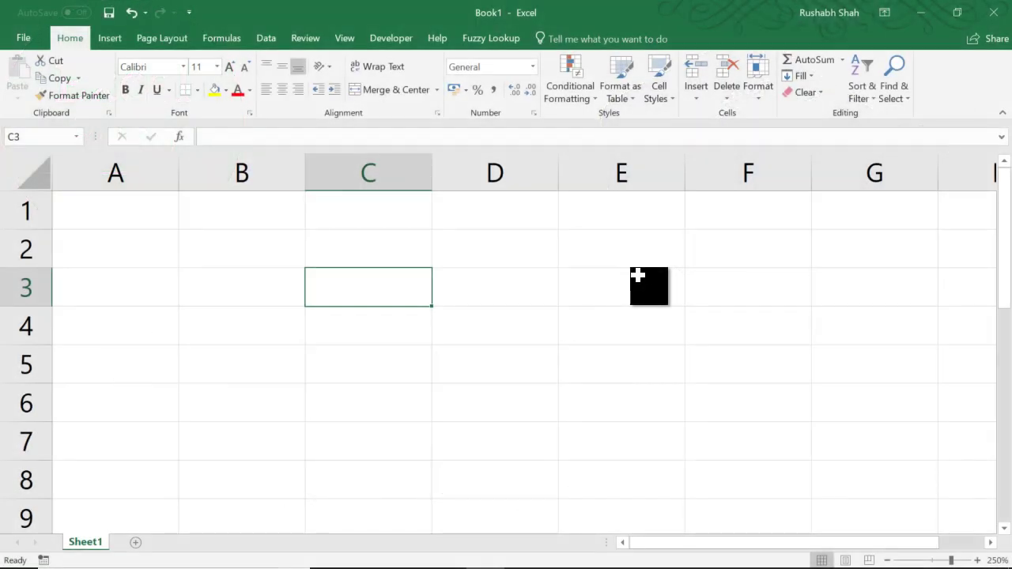
Step: Enter the trial values 'Excel Rush' and 'Excel' in row 3 cells
type("Excel Rush")
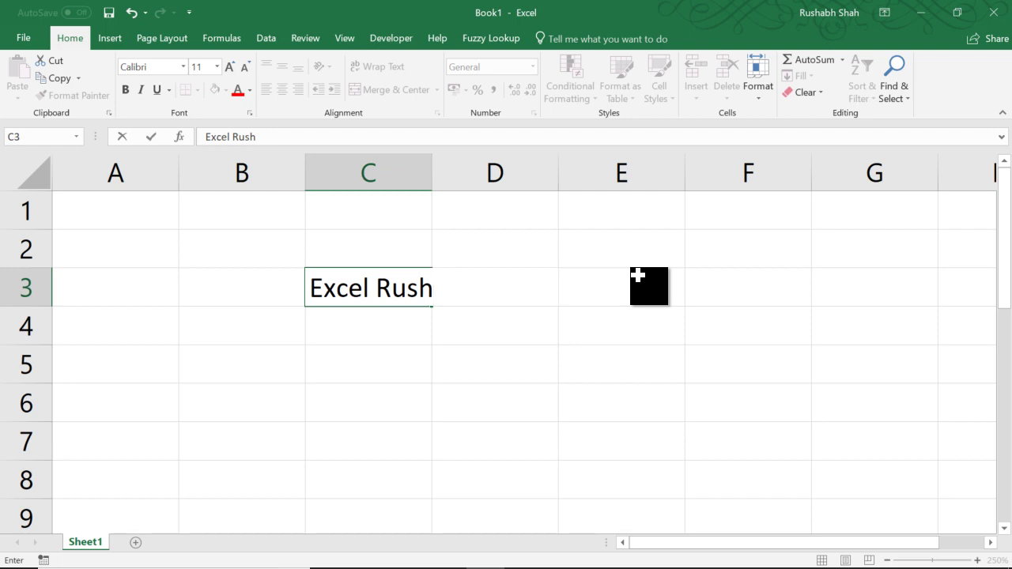
key("Return")
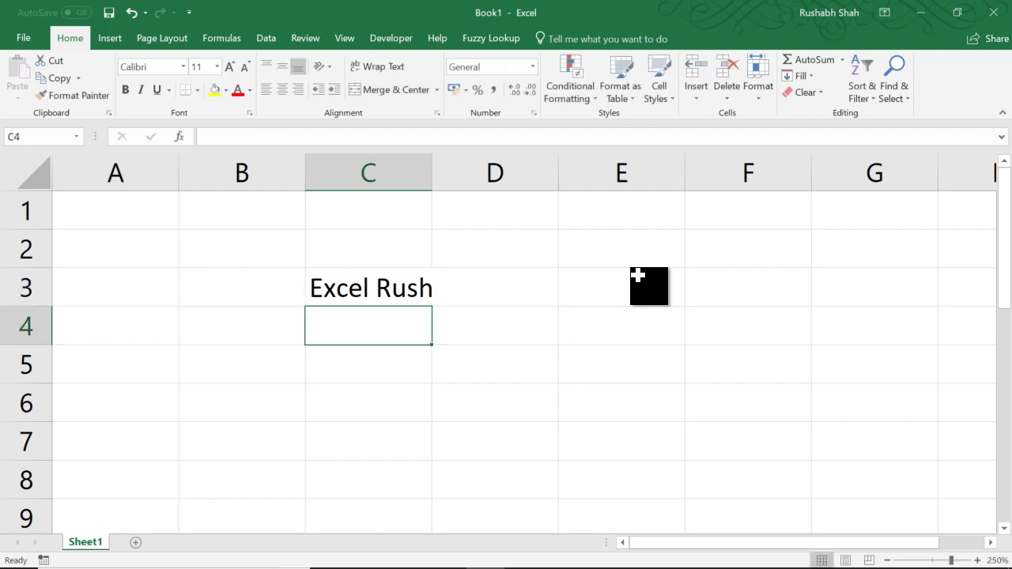
key("Up")
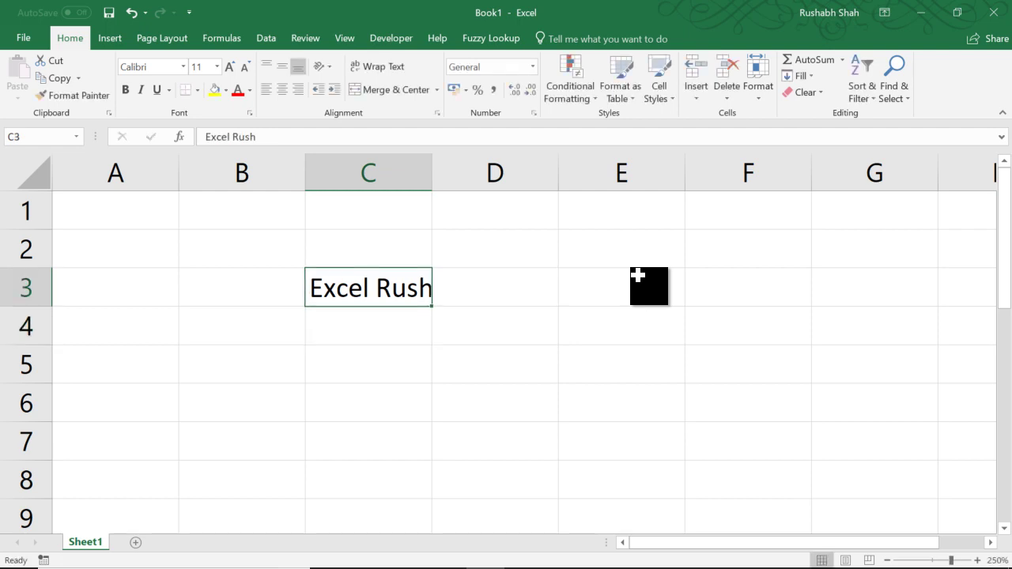
left_click(637, 275)
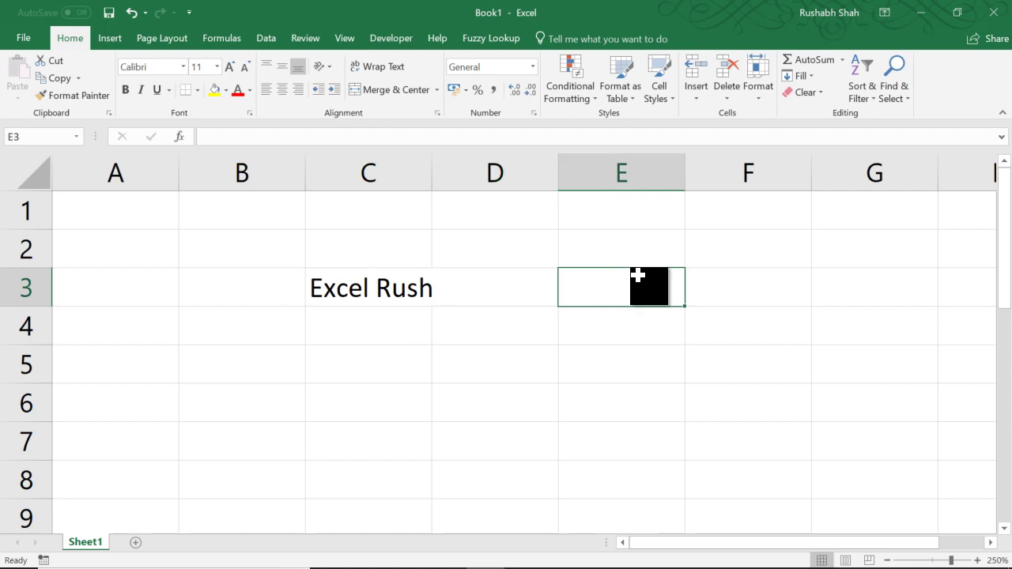
type("Excel")
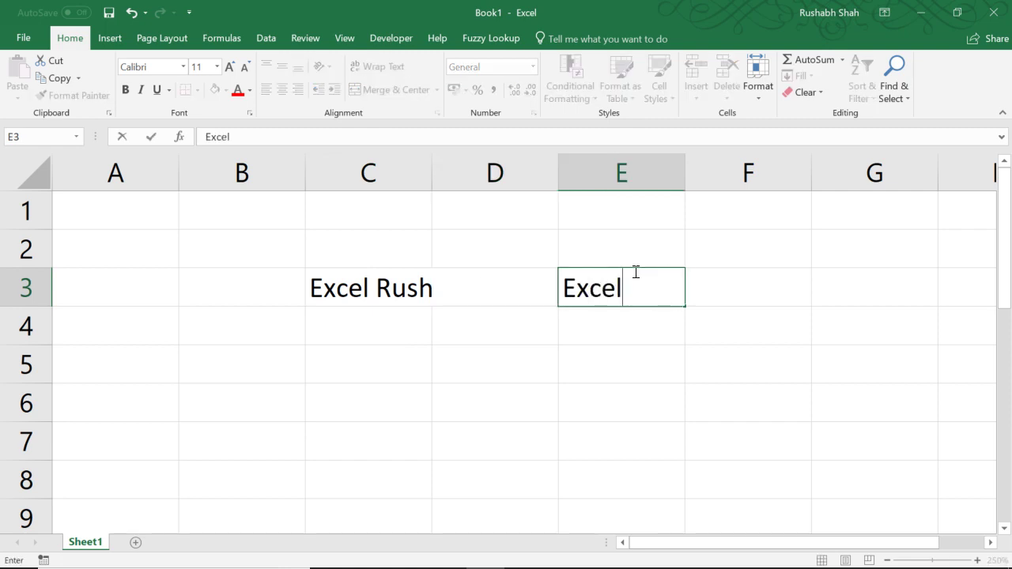
key("Up")
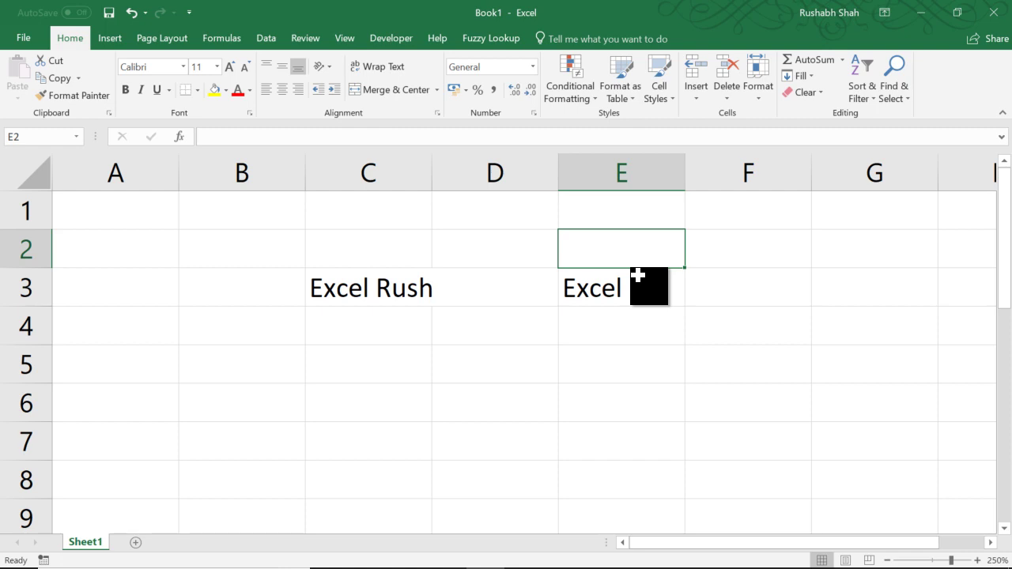
Step: Clear the trial entries from row 3 (C3:E3)
key("Down")
key("Left")
key("Left")
key("Down")
key("Up")
key("Right")
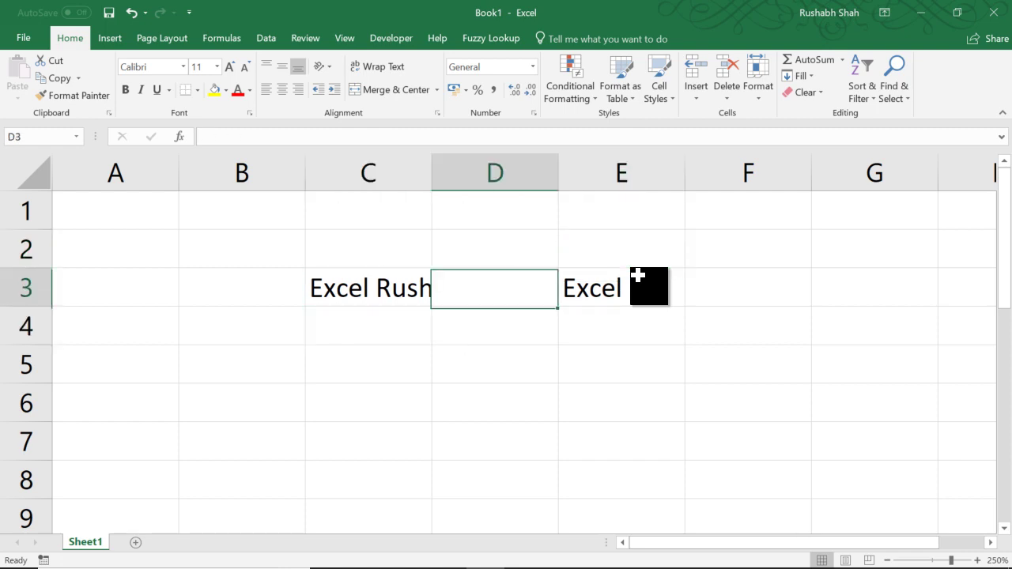
key("Right")
key("Up")
key("Down")
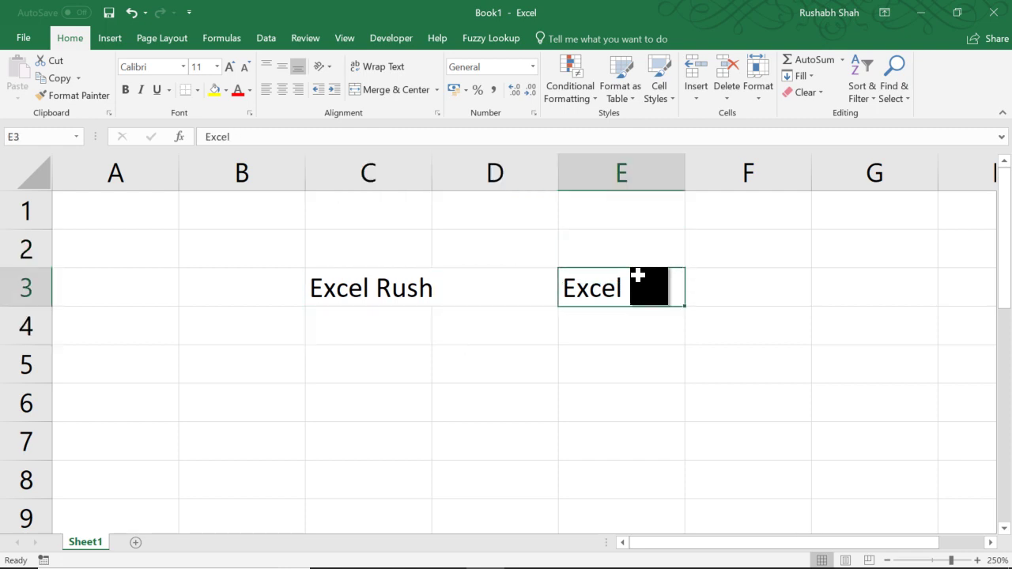
key("shift+Left")
key("shift+Left")
key("Delete")
key("Left")
key("Left")
key("Left")
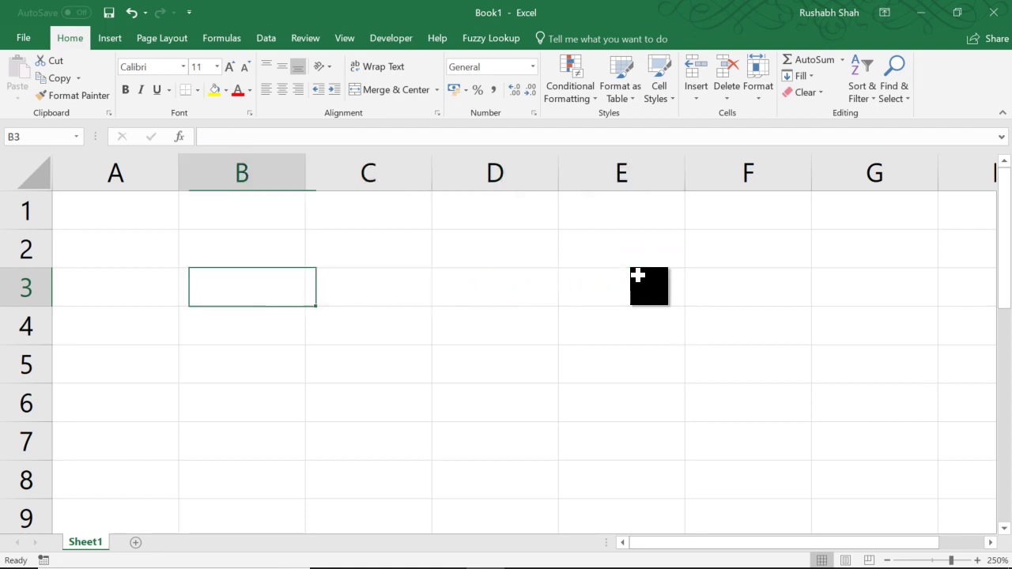
Step: Enter Name, Mobile Number, City of Residence and Email Address across A1:D1
key("ctrl+Home")
type("Name")
key("Tab")
type("M")
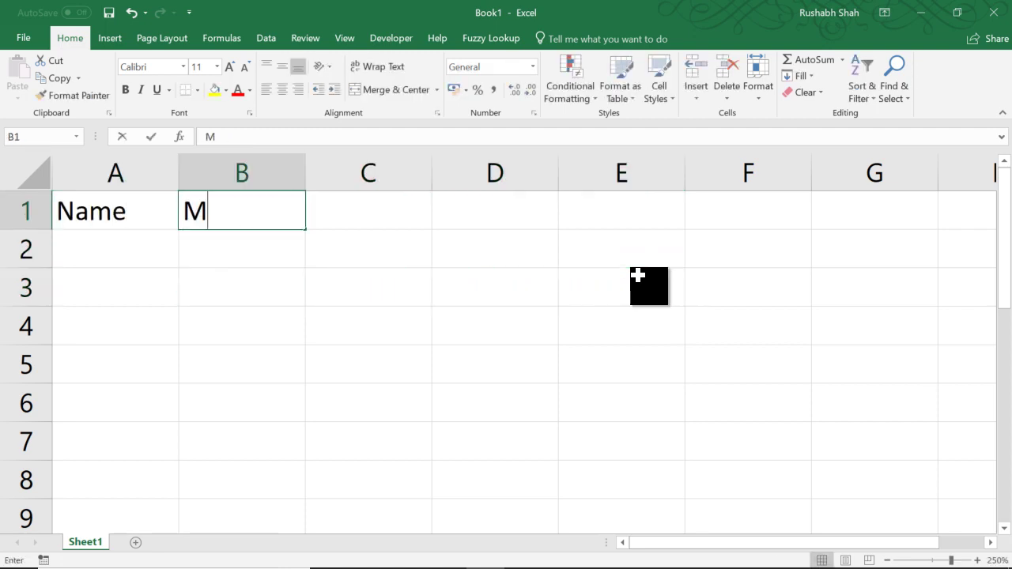
type("obile Number")
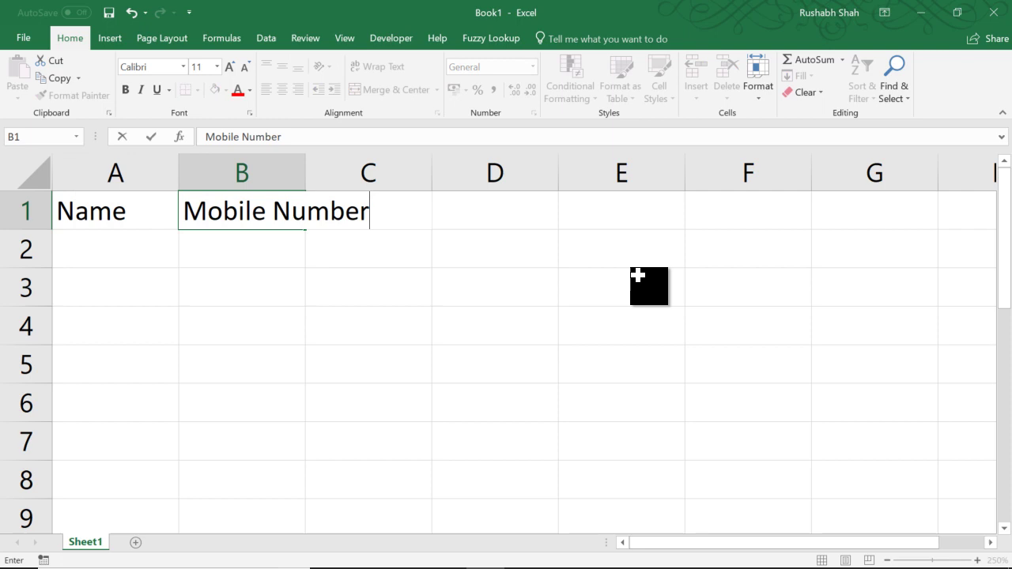
key("Tab")
type("City of ")
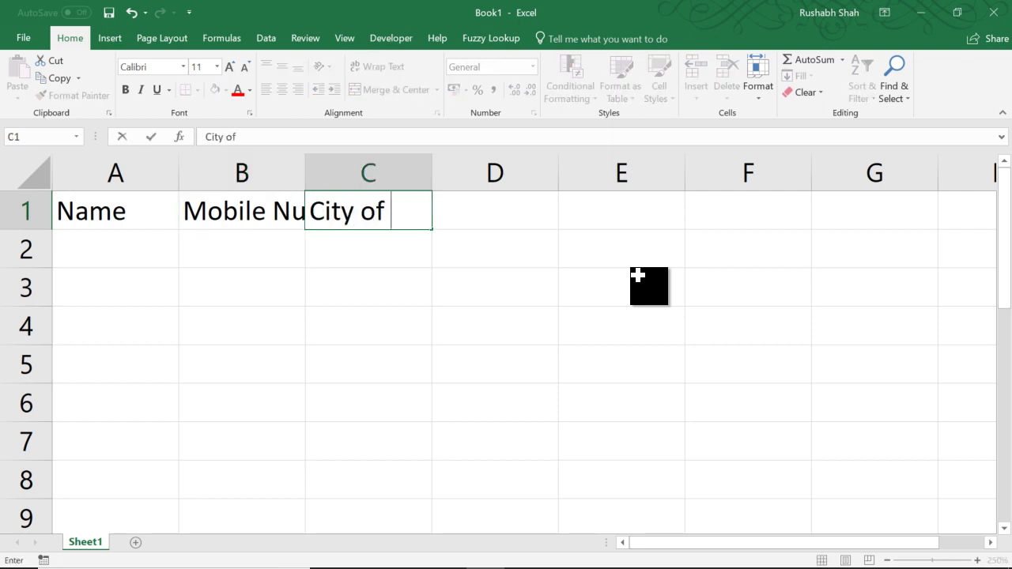
type("Residence")
key("Tab")
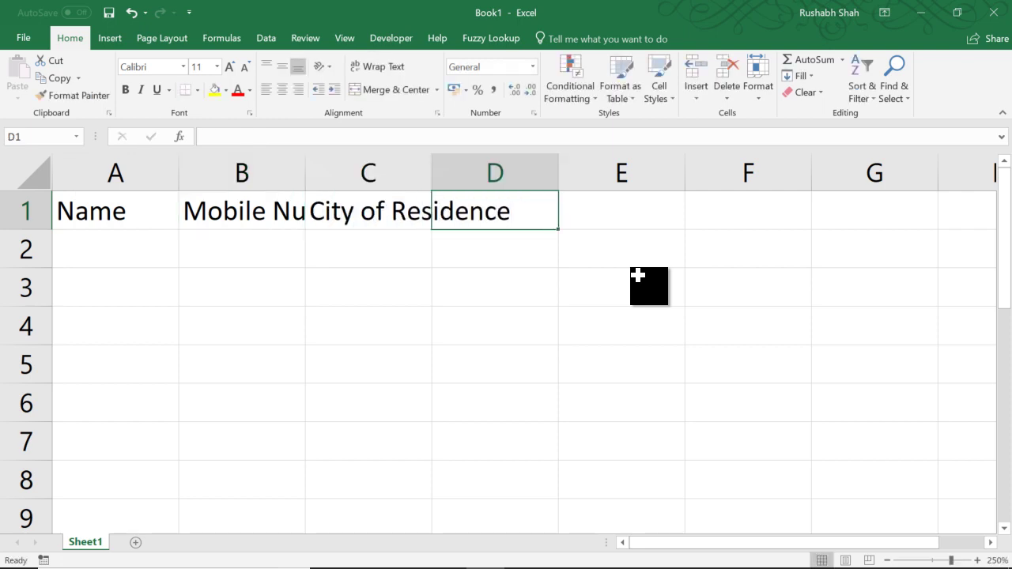
type("Email Address")
key("Return")
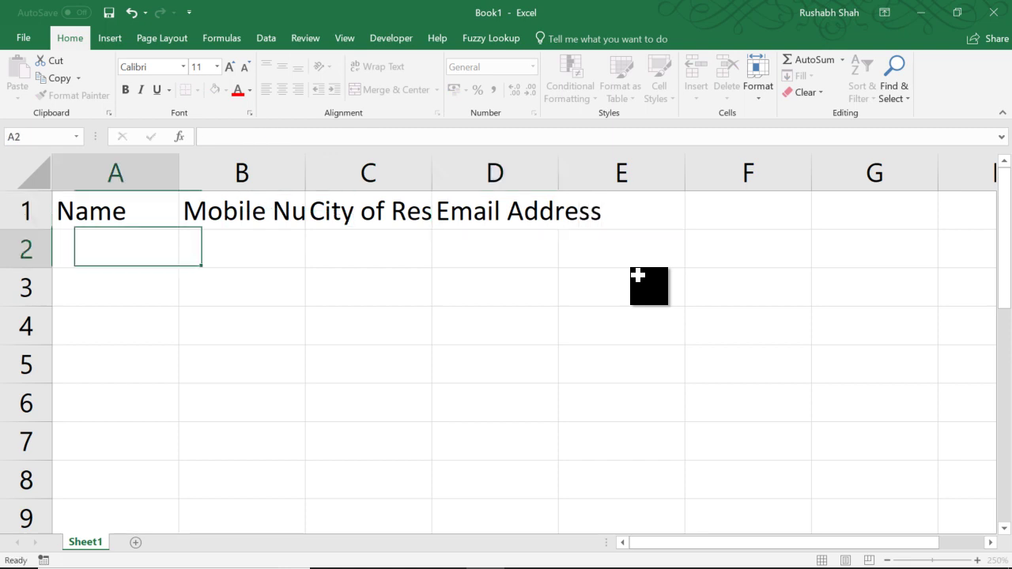
Step: Try Wrap Text on B1 and a wider column B, then undo both
key("Up")
key("Right")
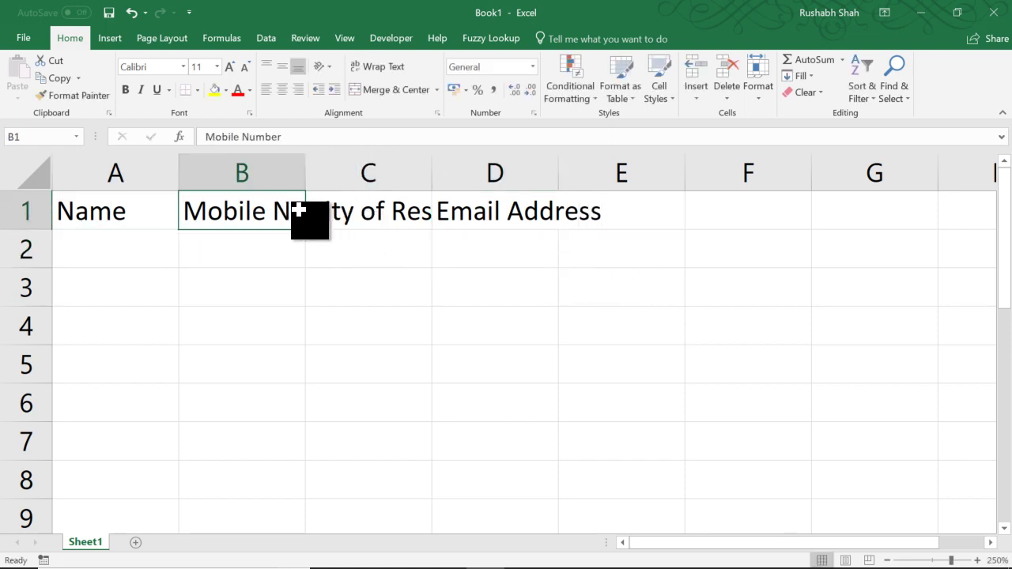
left_click(389, 67)
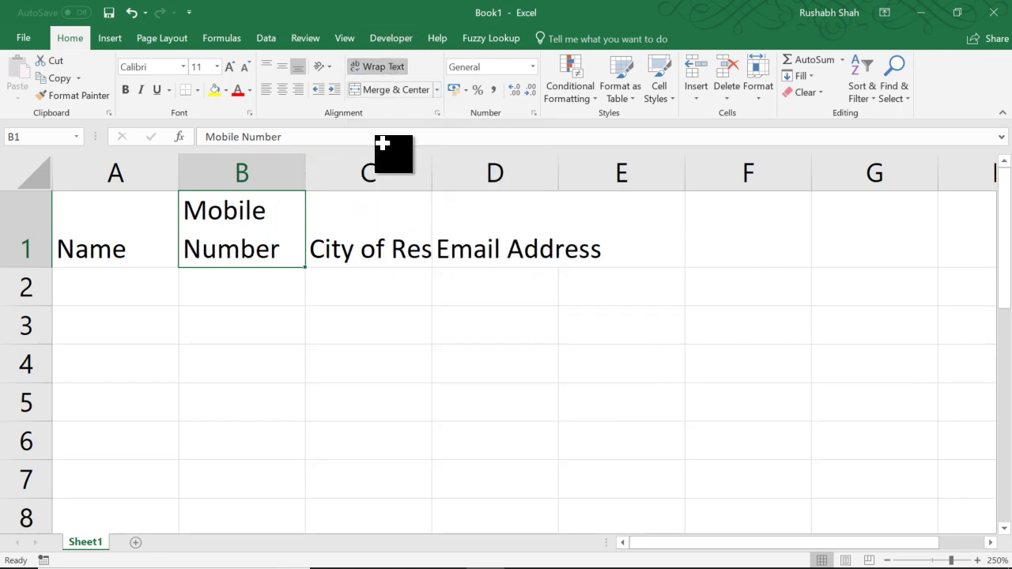
left_click_drag(308, 169, 415, 166)
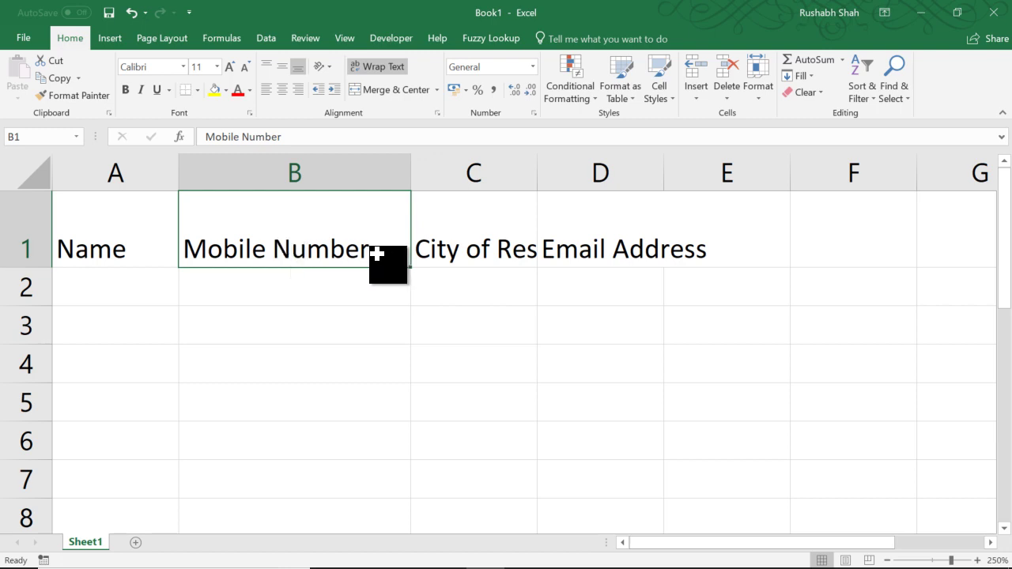
key("ctrl+z")
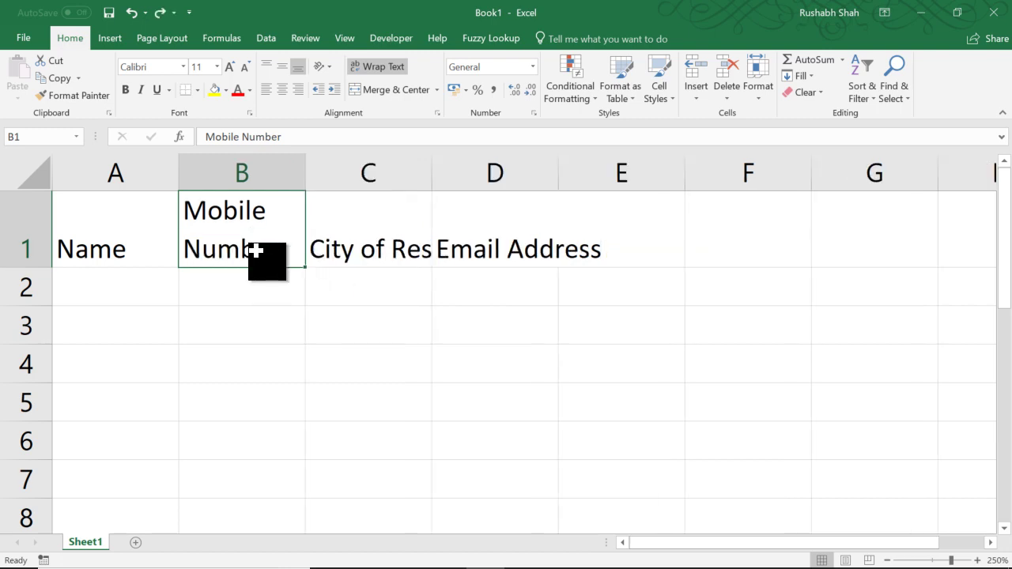
key("ctrl+z")
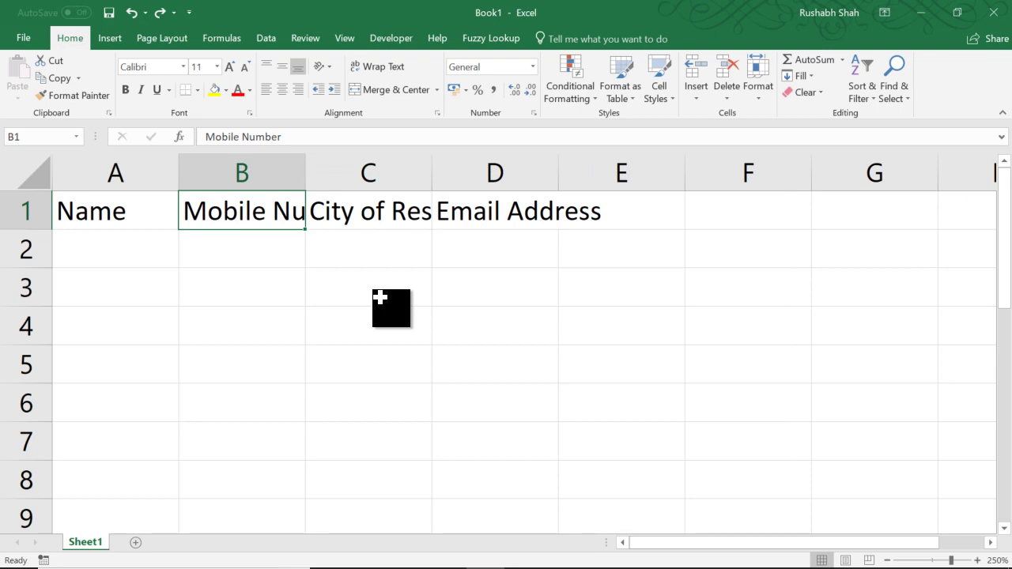
Step: Type 'Excel' as the first line of the note in cell D5
key("Down")
key("Right")
key("Down")
key("Right")
key("Down")
key("Right")
key("Down")
key("Right")
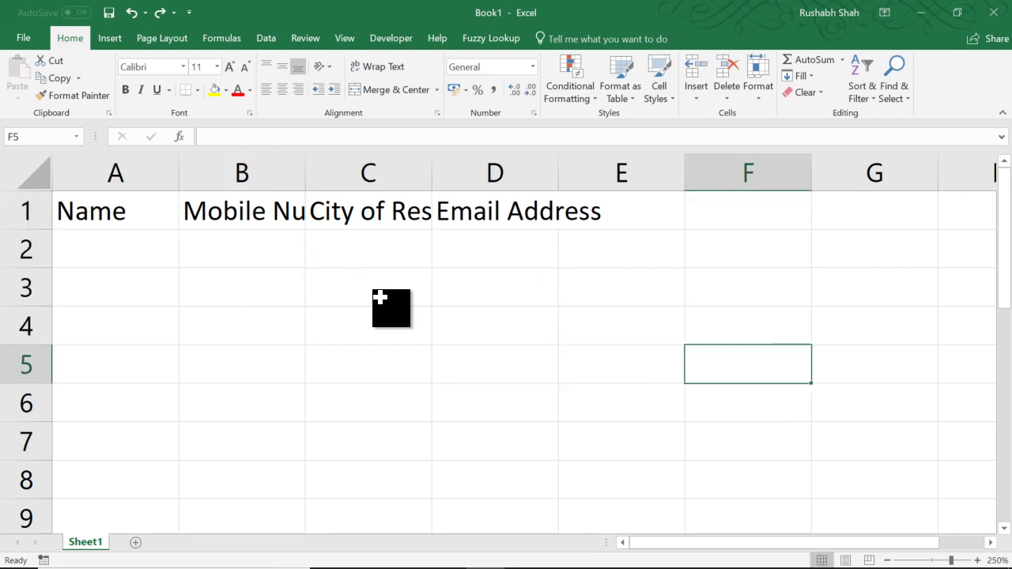
key("Left")
key("Left")
type("Excel Ri")
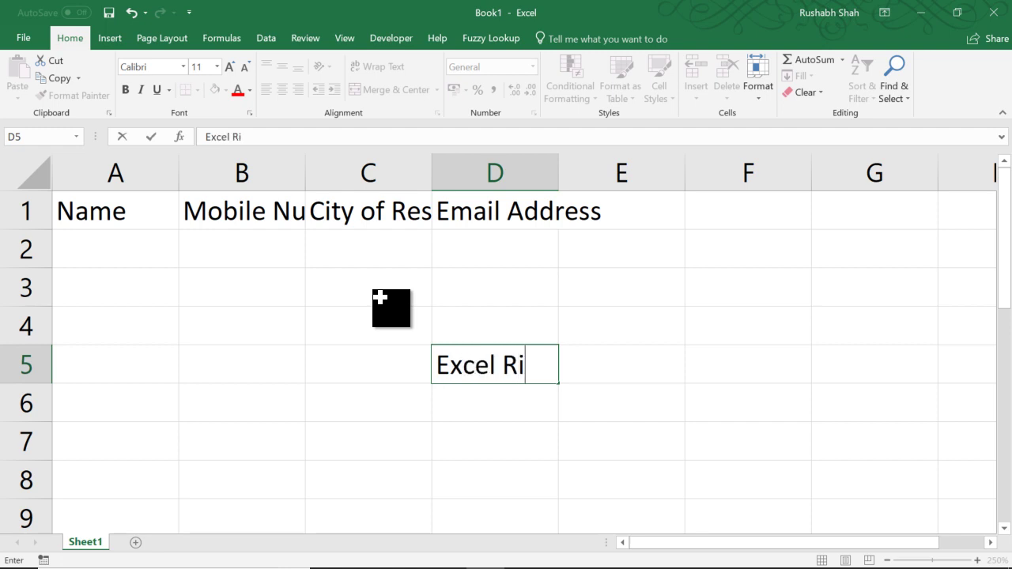
key("BackSpace")
type("s")
key("BackSpace")
type("ush")
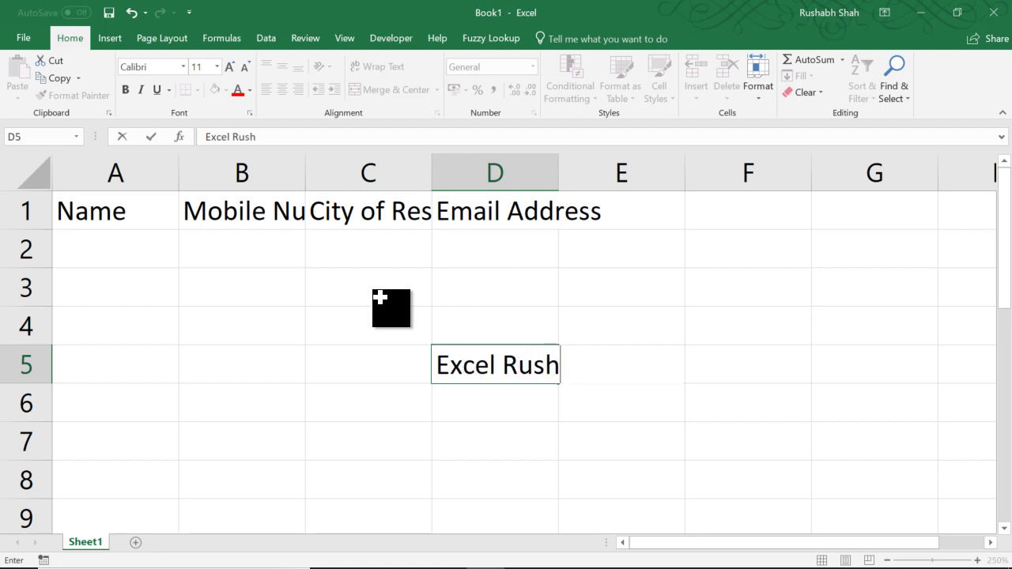
key("BackSpace")
key("BackSpace")
key("BackSpace")
key("BackSpace")
key("BackSpace")
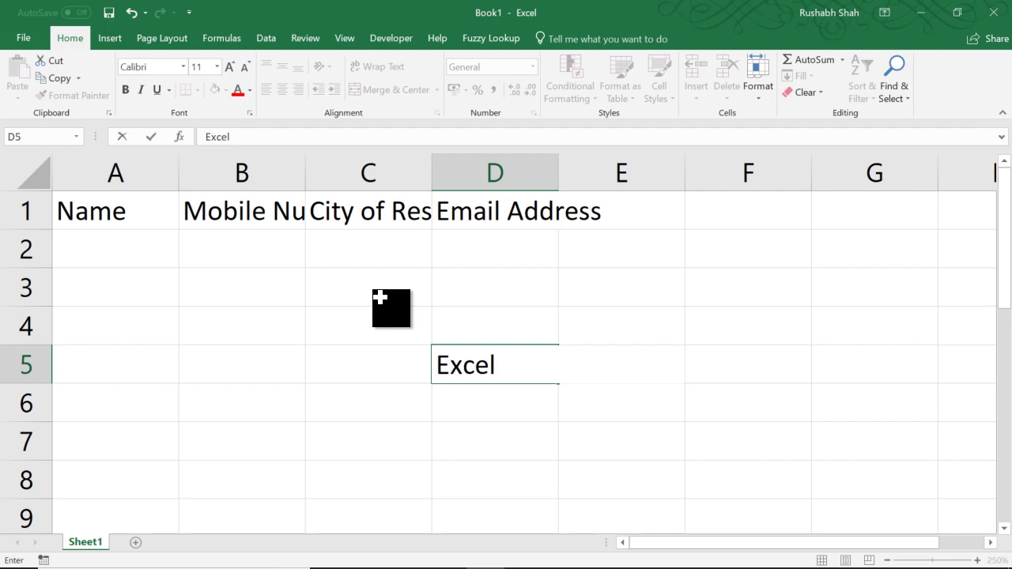
Step: Add lines 'Rush', 'YouTube channel' and 'Do subscribe' to D5, then widen column D
key("alt+Return")
type("Rushabh")
key("BackSpace")
key("BackSpace")
key("BackSpace")
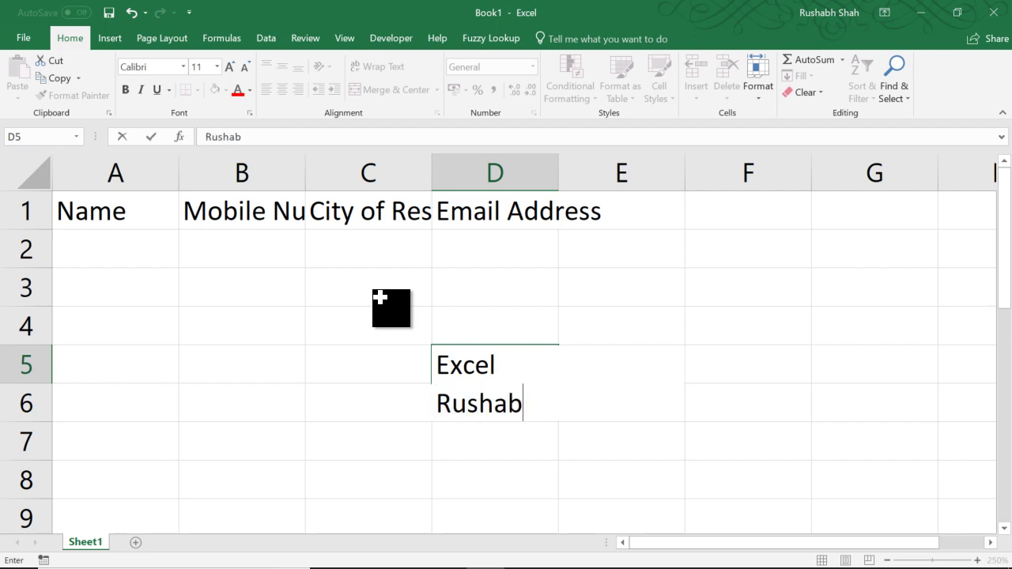
key("alt+Return")
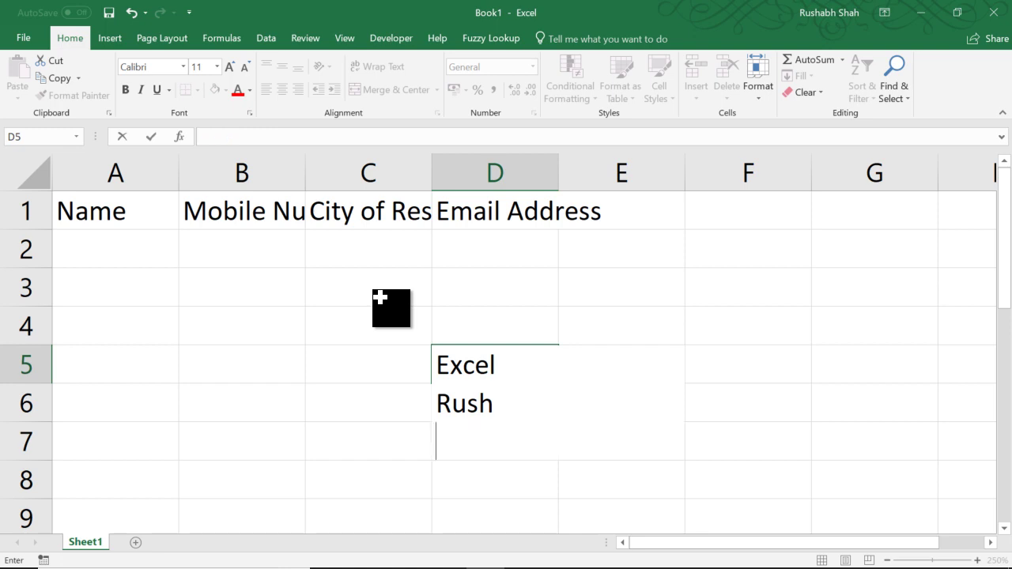
type("YouTube cha")
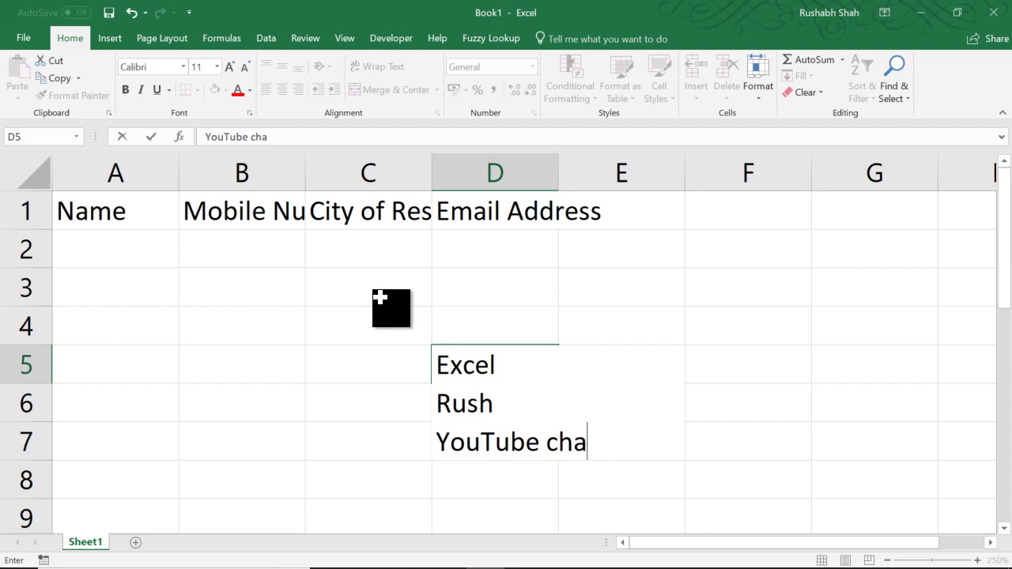
type("nnel")
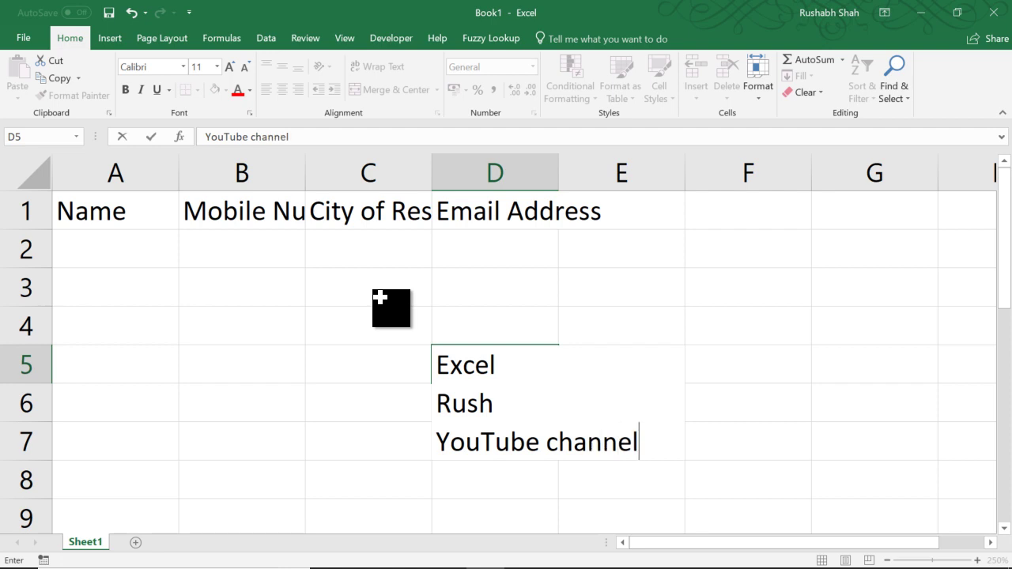
key("alt+Return")
type("Do sub")
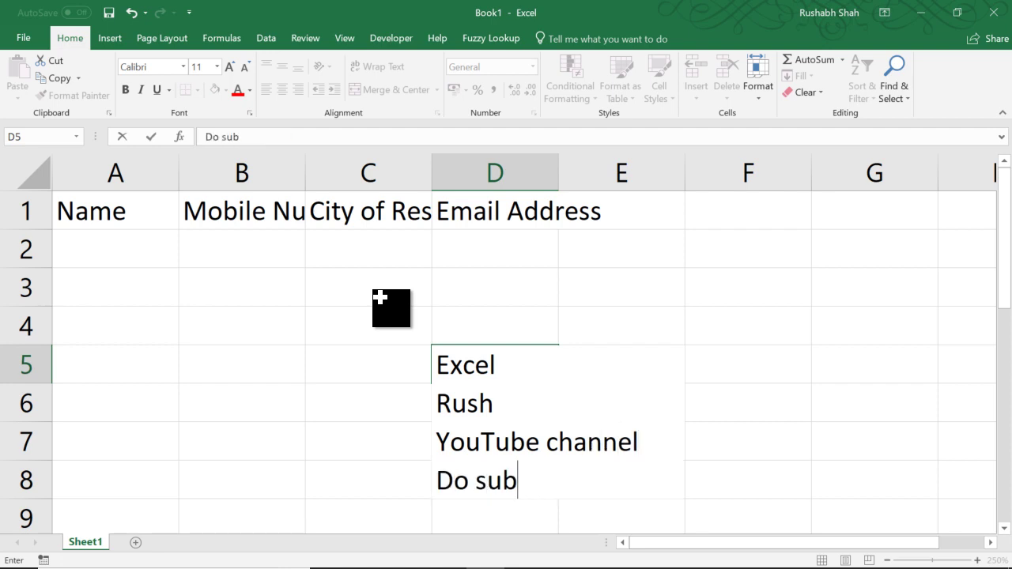
type("scribe")
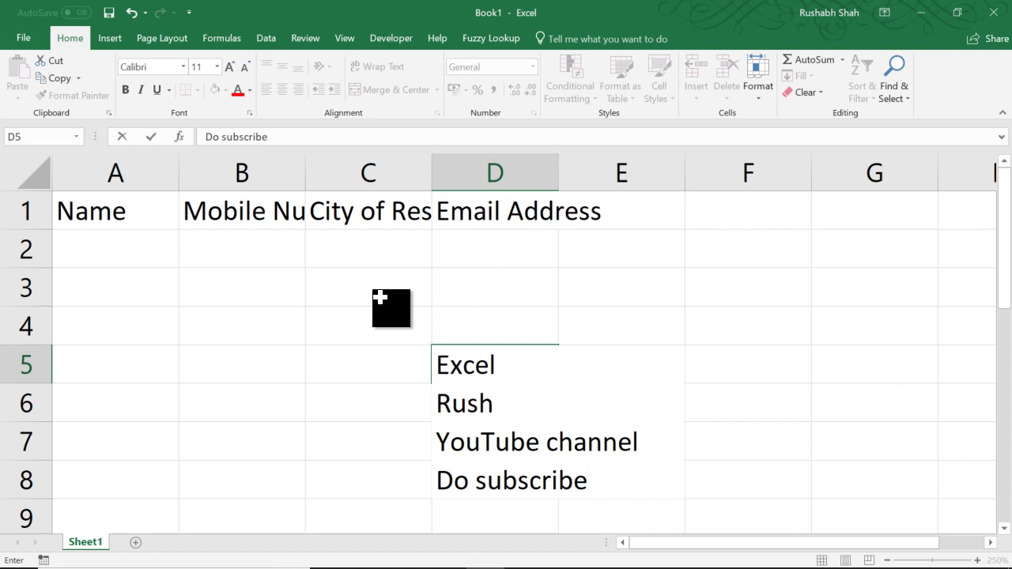
key("Return")
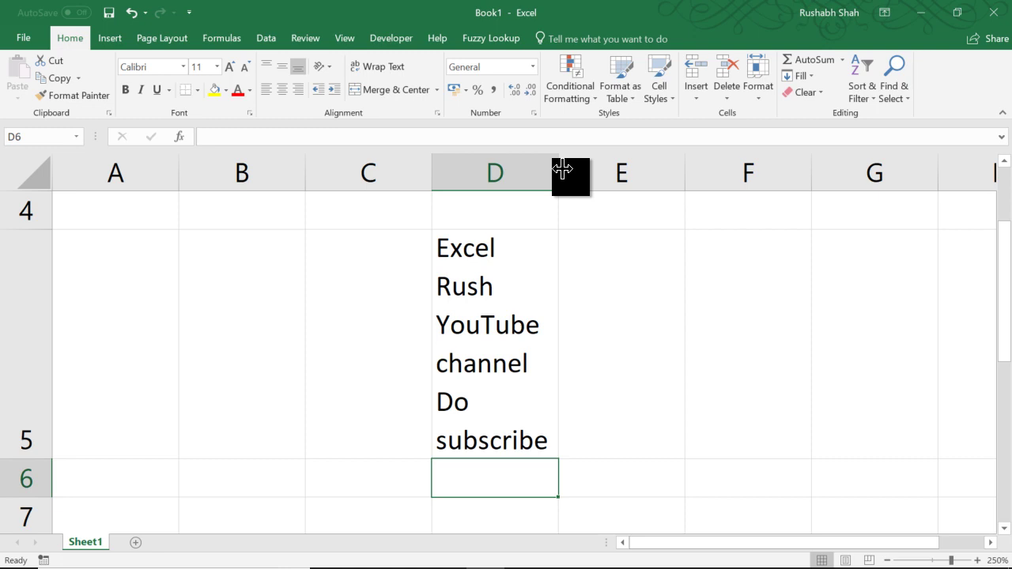
left_click_drag(562, 168, 706, 174)
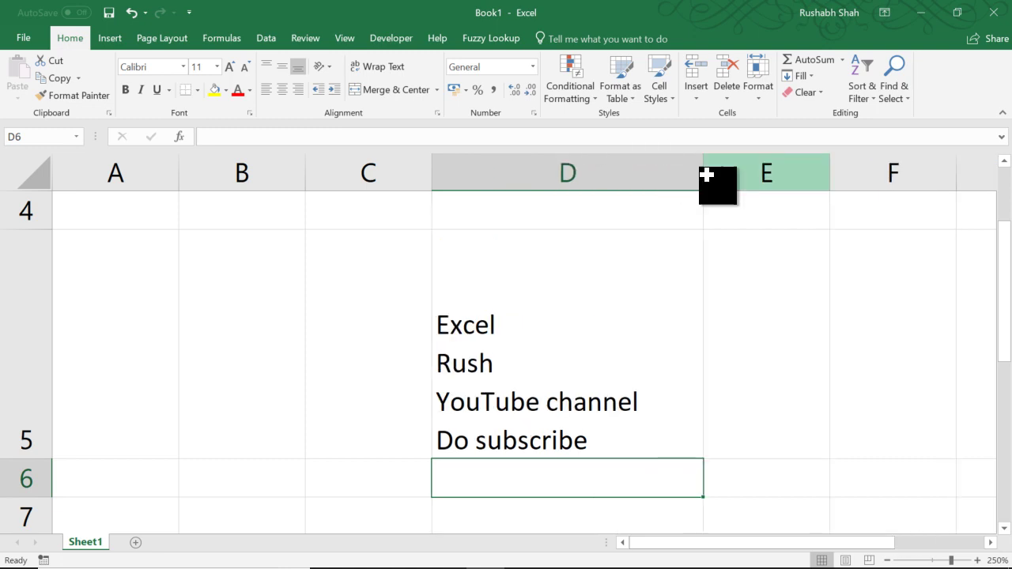
left_click(571, 378)
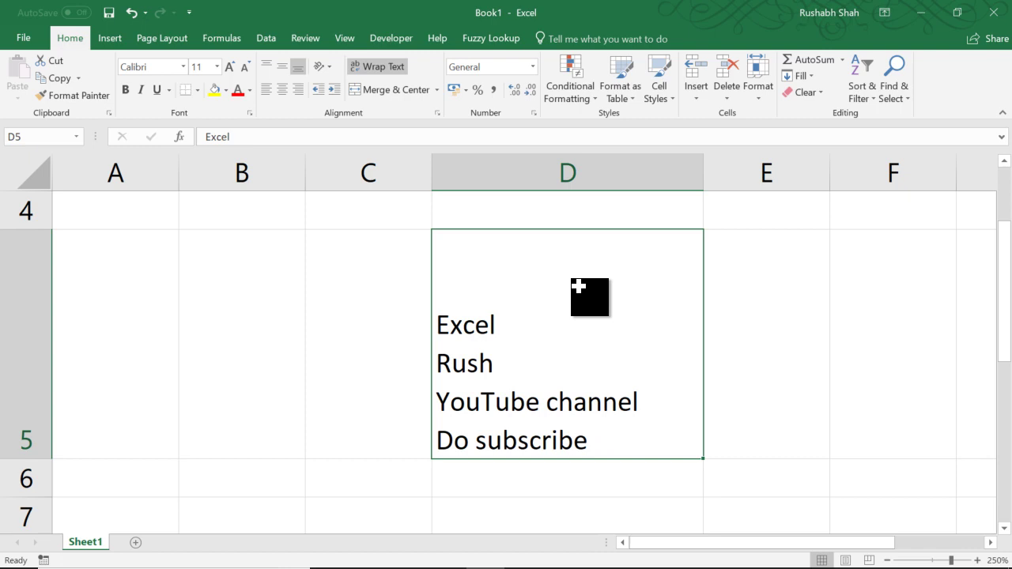
Step: Split the B1 header into 'Mobile' and 'Number' on two lines
scroll(578, 286, "up", 1)
key("Left")
key("Left")
key("Up")
key("Up")
key("Up")
key("Up")
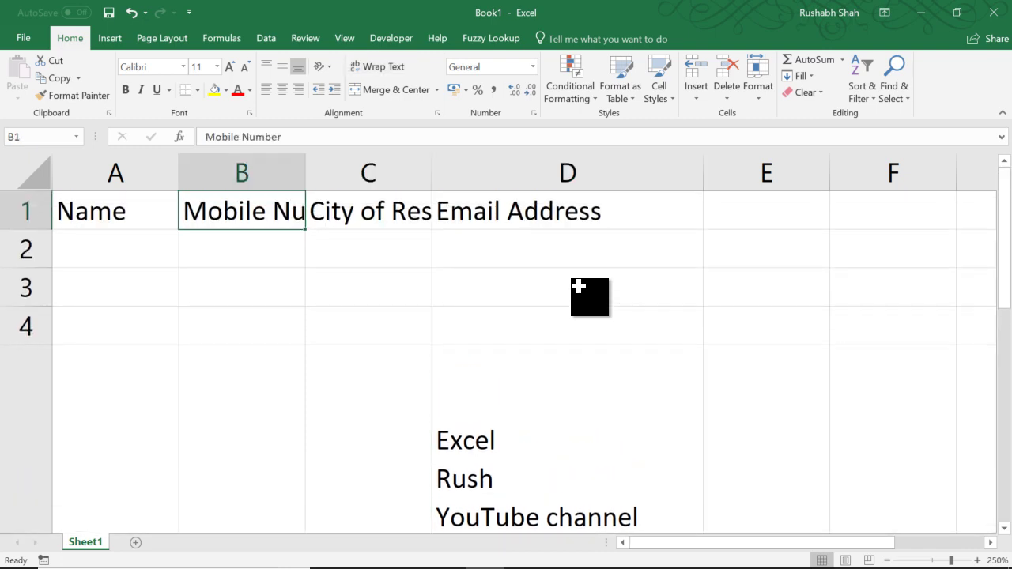
key("F2")
key("Left")
key("Left")
key("Left")
key("Left")
key("Left")
key("Left")
key("Left")
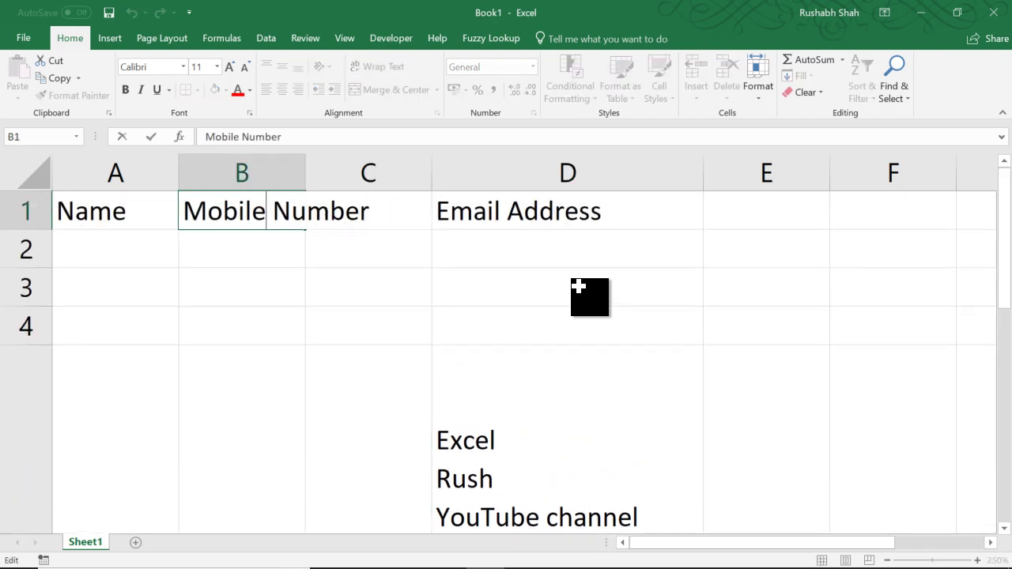
key("Delete")
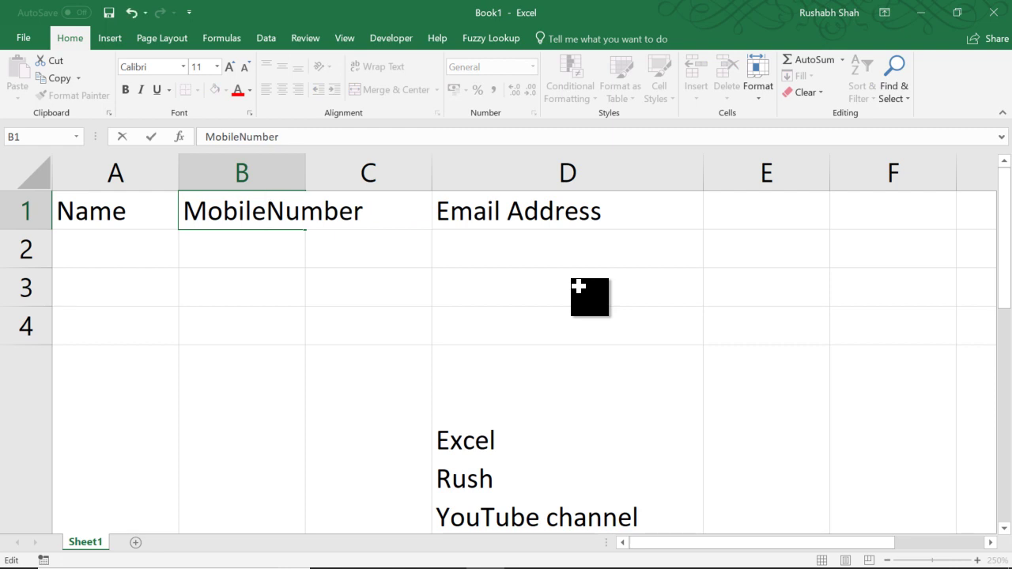
key("alt+Return")
key("Return")
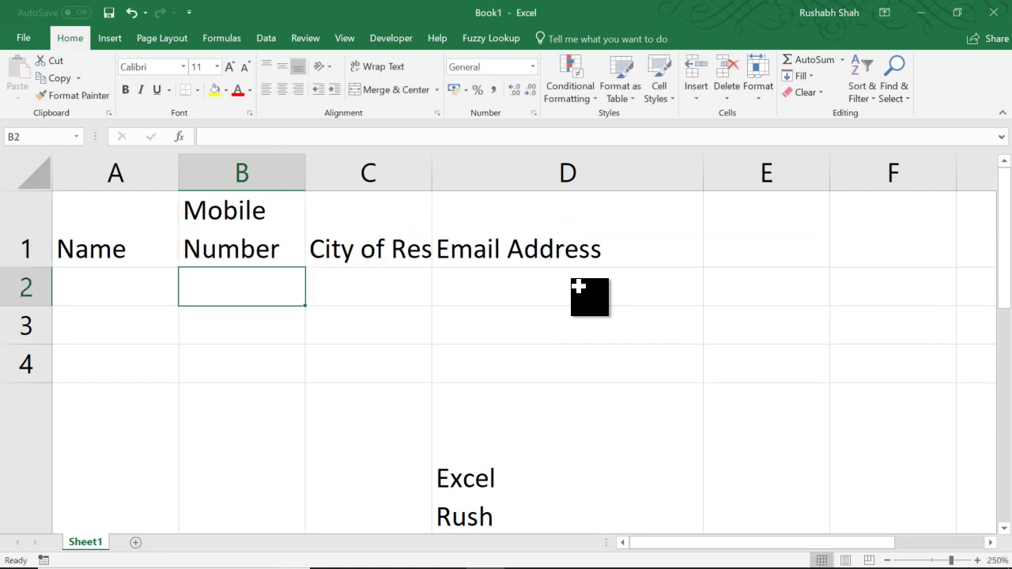
Step: Break the C1 header so 'Residence' sits on a second line
key("Up")
key("Right")
key("F2")
key("Left")
key("Left")
key("Left")
key("Left")
key("Left")
key("Left")
key("Left")
key("Left")
key("Left")
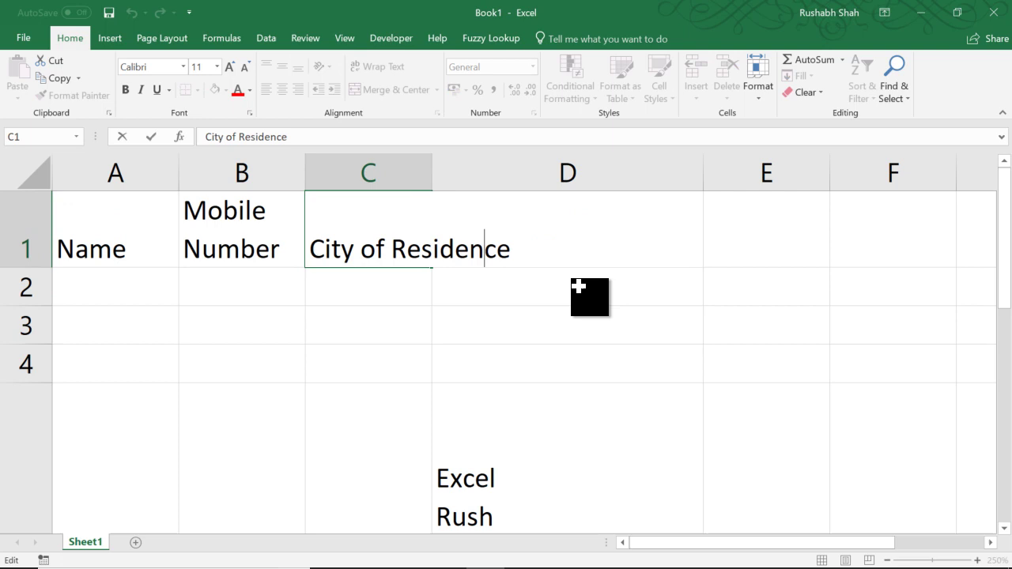
key("BackSpace")
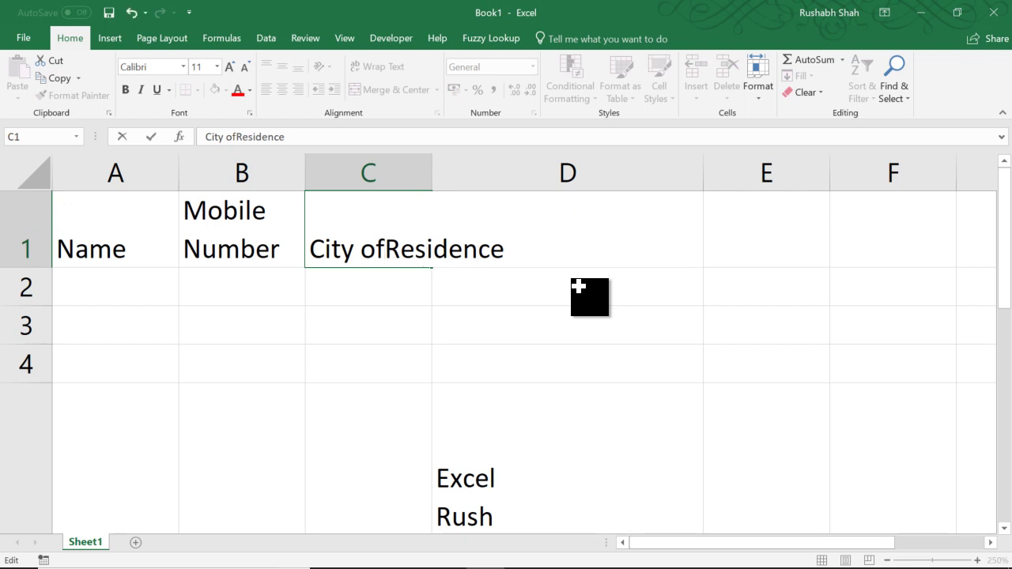
key("alt+Return")
key("Tab")
Step: Retype Email Address in D1 with 'Address' on a second line
type("Email Address")
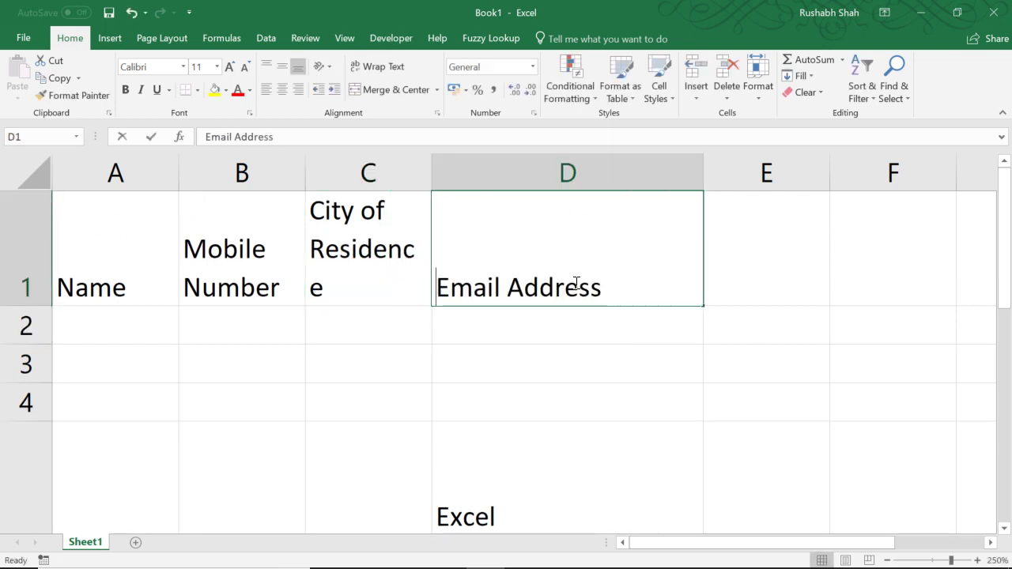
key("F2")
key("Left")
key("Left")
key("Left")
key("Left")
key("Left")
key("Left")
key("Left")
key("BackSpace")
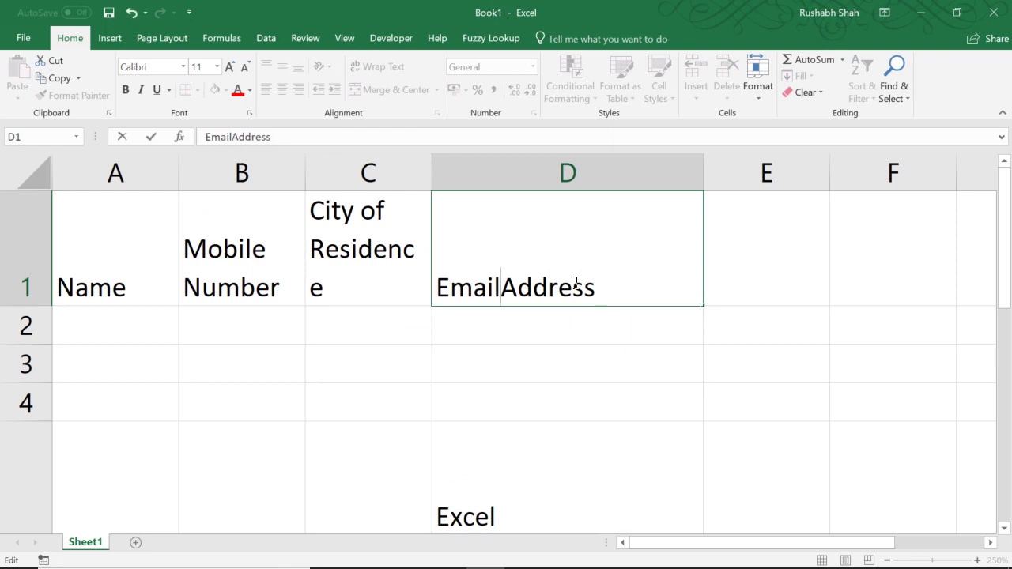
key("alt+Return")
key("Return")
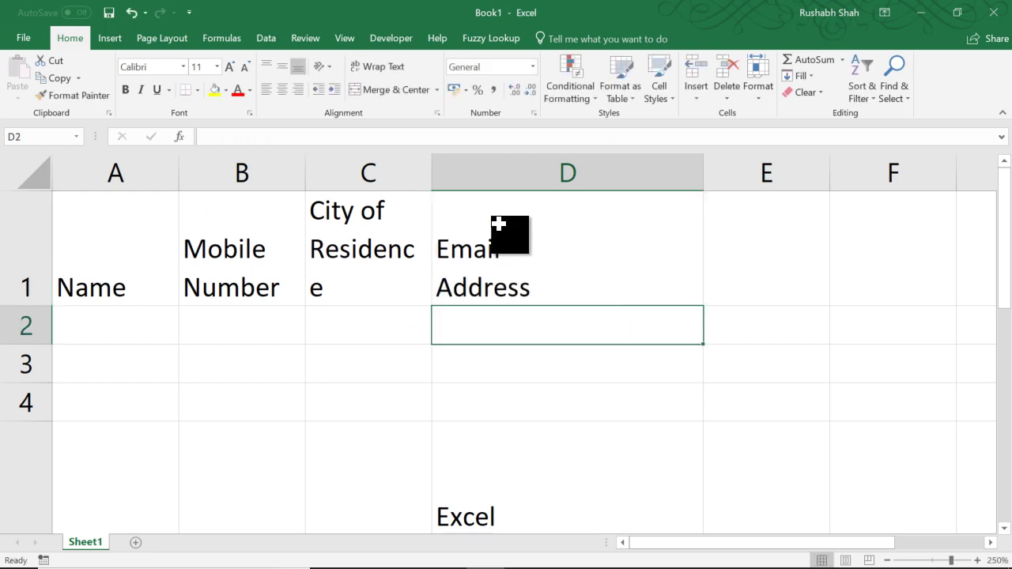
Step: Widen column C to fit City of Residence and recheck the Email Address header
left_click_drag(433, 178, 459, 179)
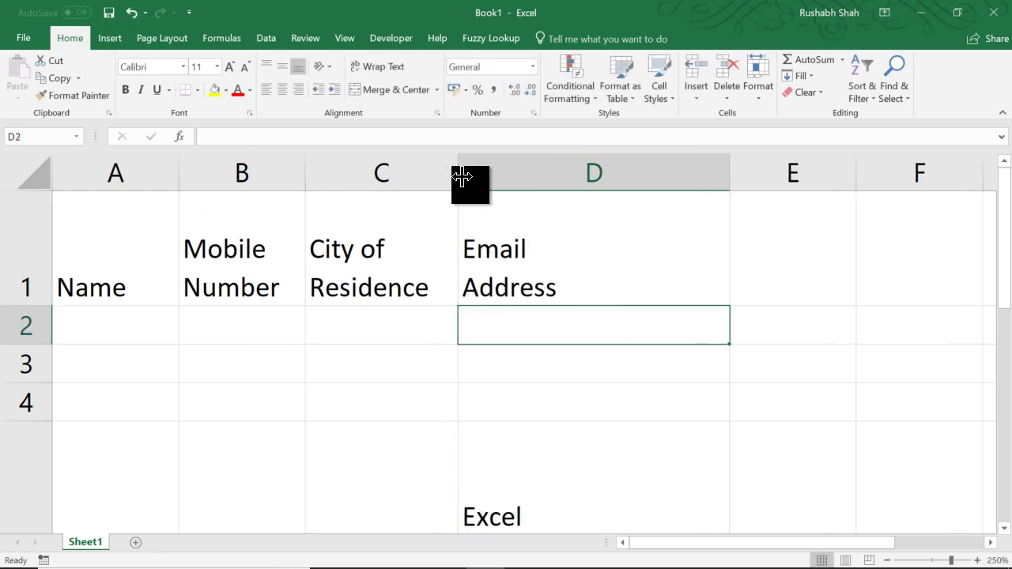
left_click(522, 236)
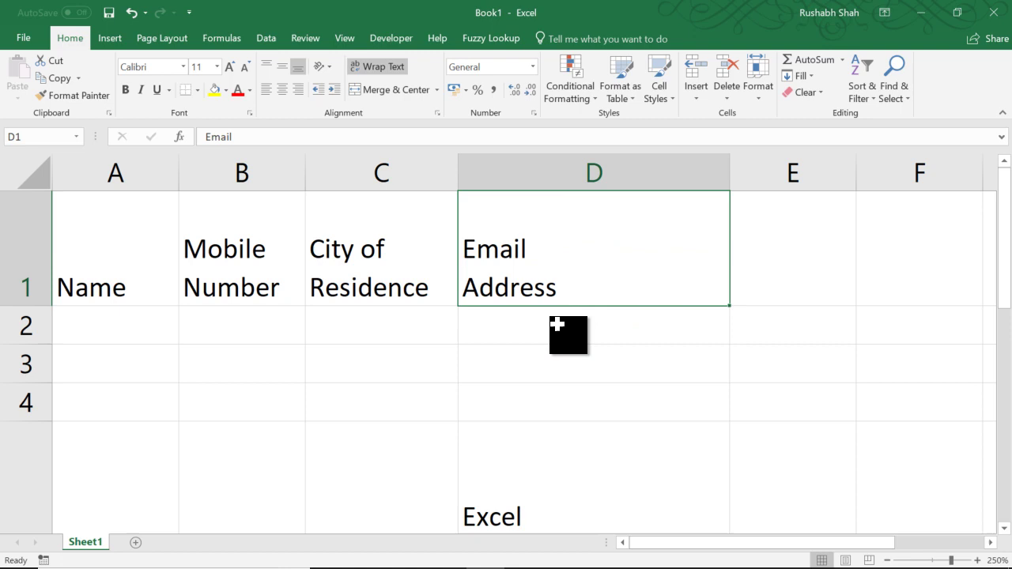
left_click(241, 255)
left_click(573, 256)
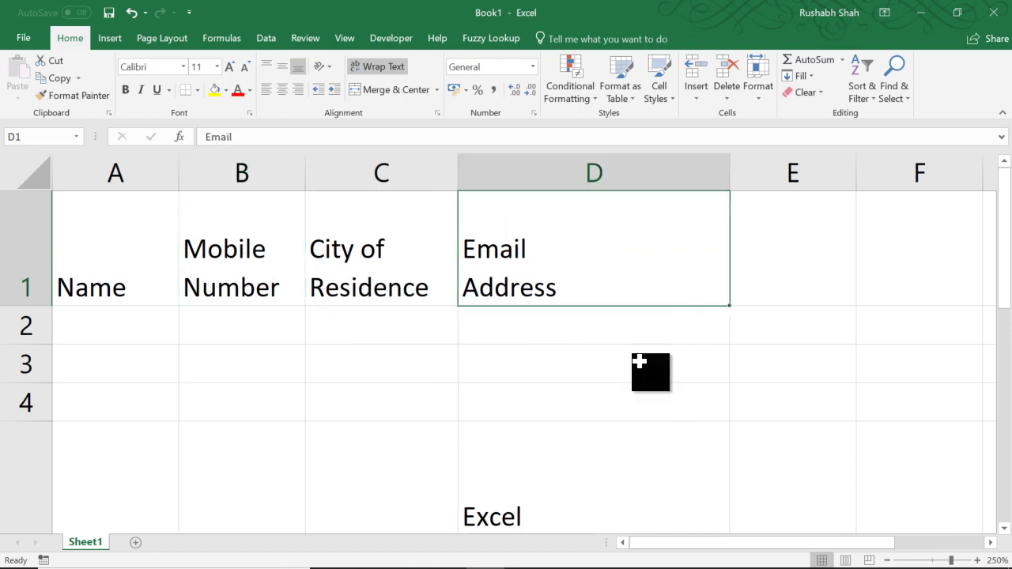
key("F2")
key("Return")
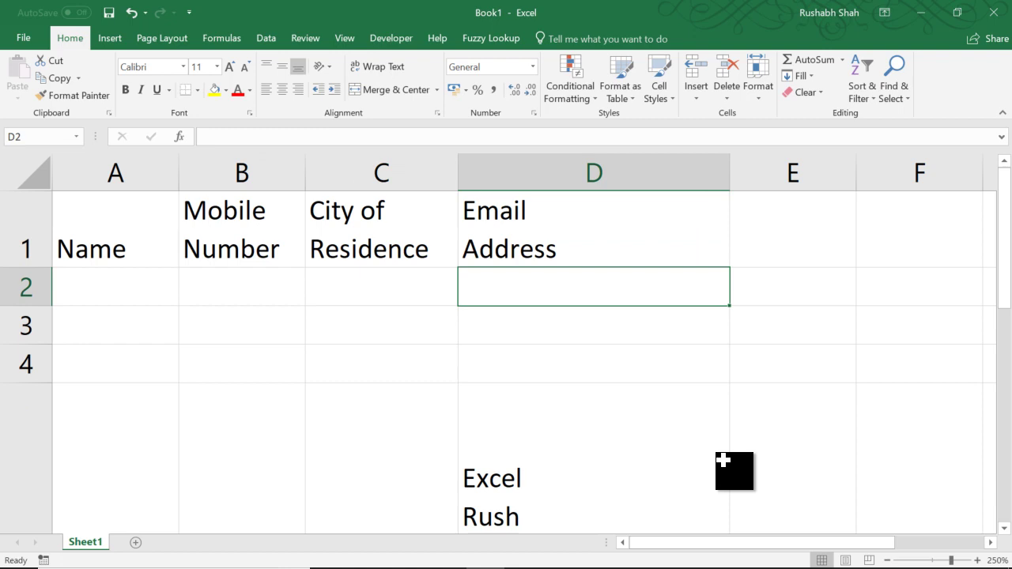
Step: Reopen the multi-line cell D5 and commit it unchanged
left_click(688, 447)
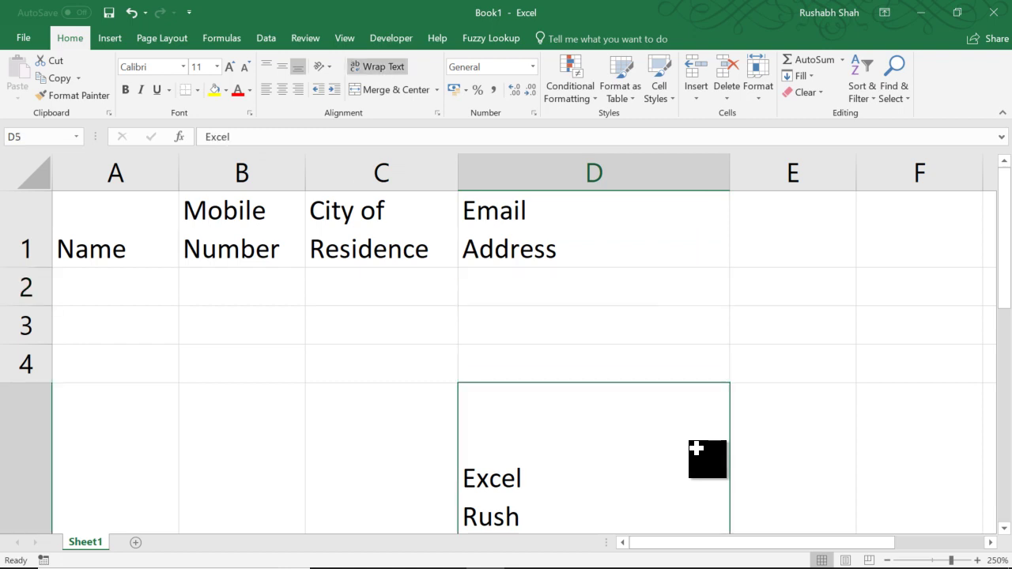
key("Return")
left_click(695, 449)
double_click(695, 448)
key("Return")
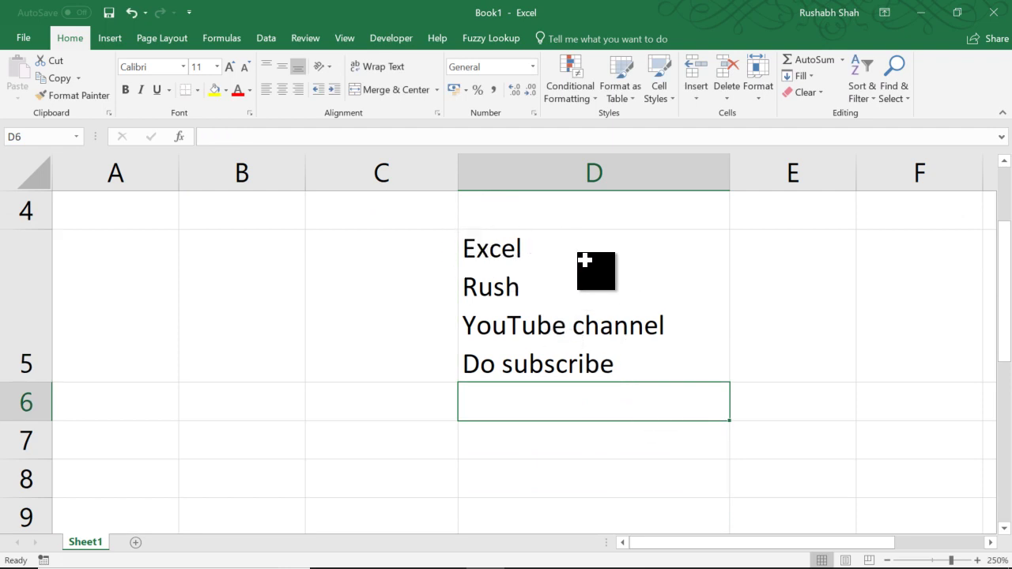
Step: Navigate from D6 up to D1, across to K1, then to the empty cell H3
scroll(588, 370, "up", 1)
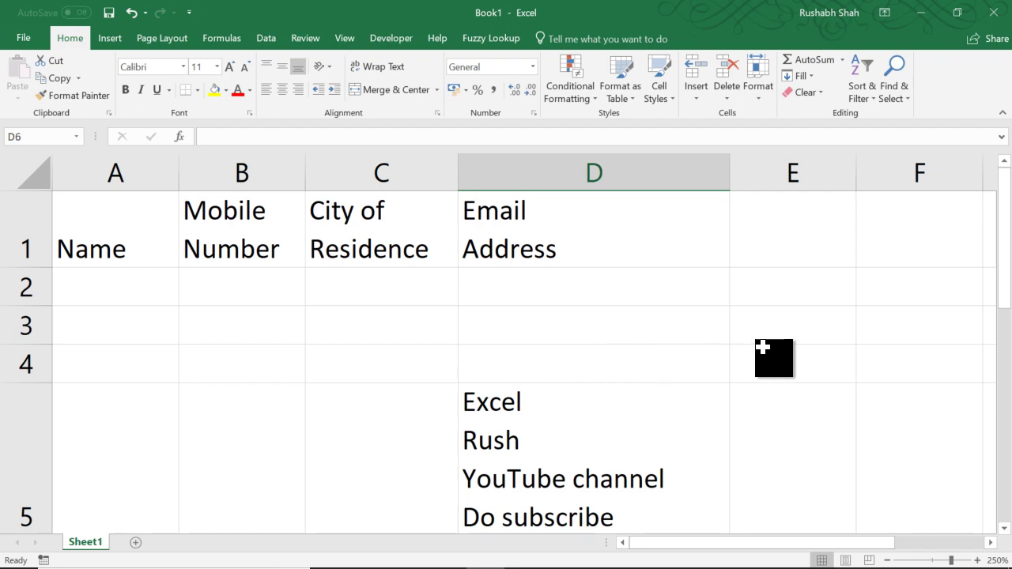
key("Up")
key("Up")
key("Up")
key("Up")
key("Up")
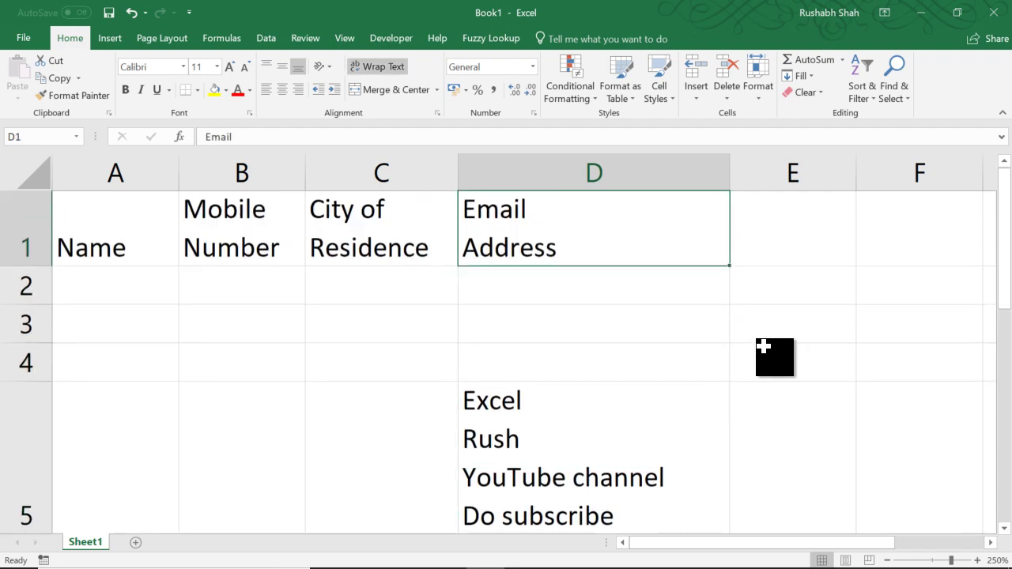
key("Right")
key("Right")
key("Right")
key("Right")
key("Right")
key("Right")
key("Right")
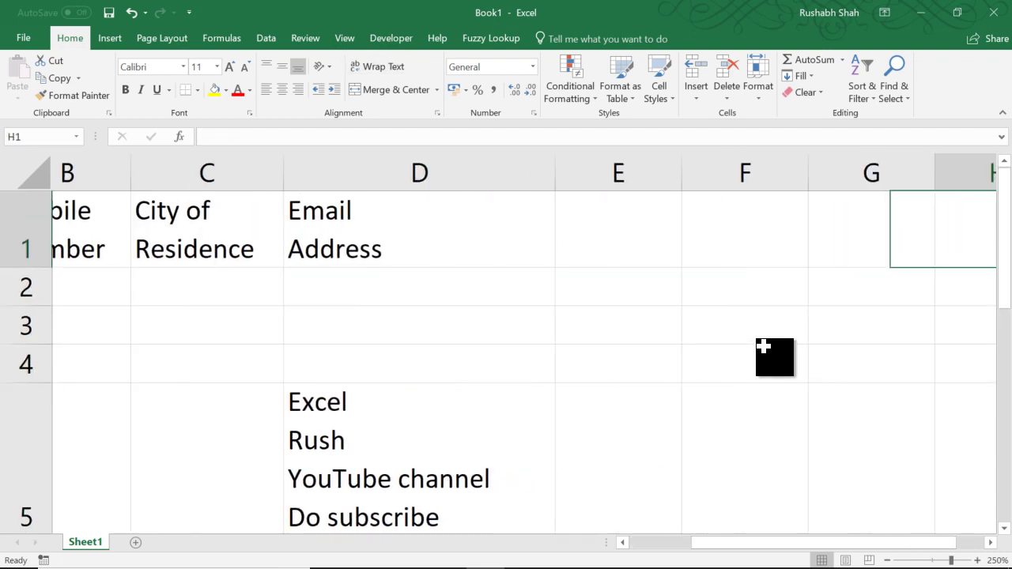
key("Down")
key("Left")
key("Left")
key("Left")
key("Down")
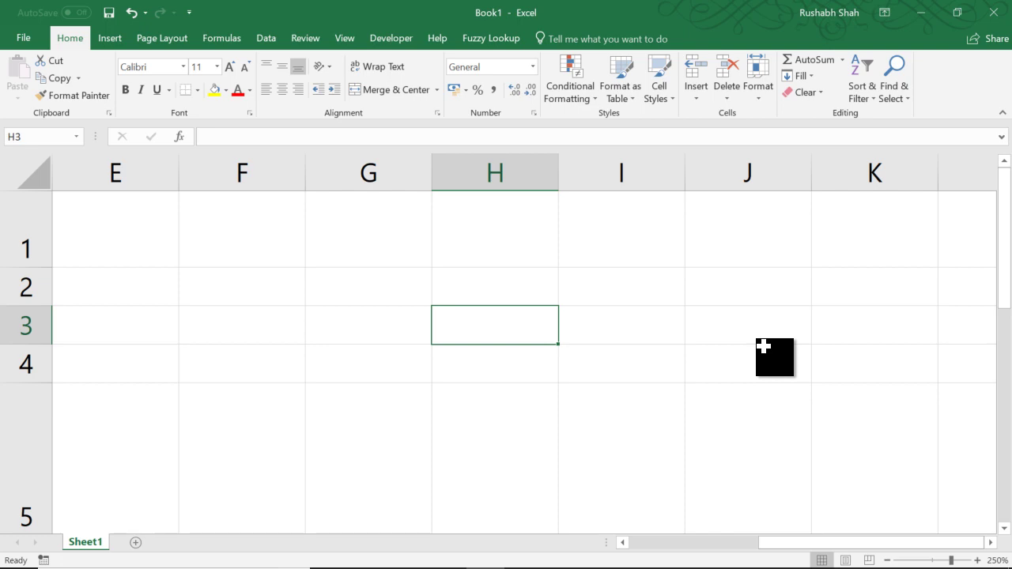
Step: Enter a person's name in H3, then clear it and re-enter the name surname-first
type("Rushabh Shah")
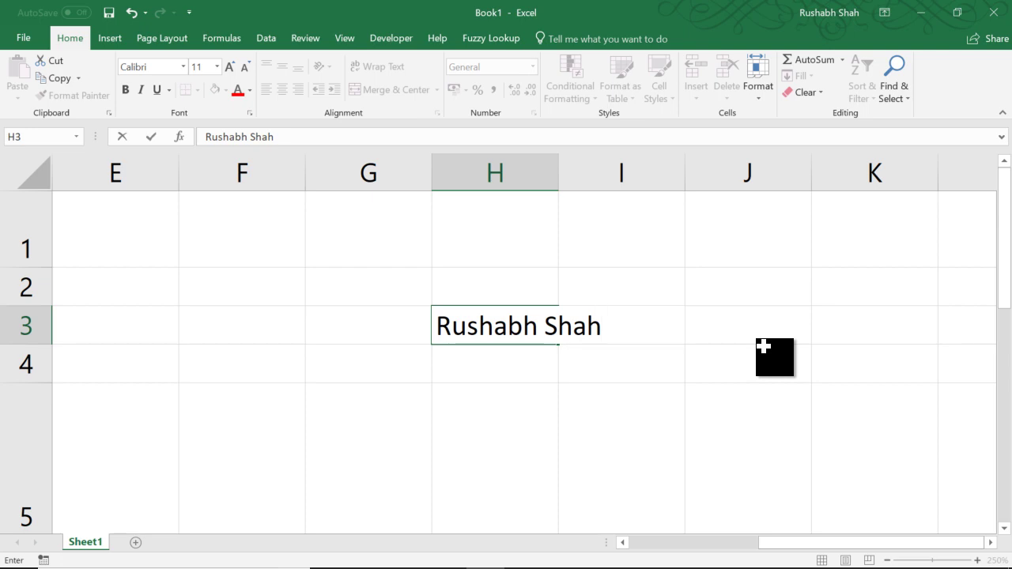
key("Return")
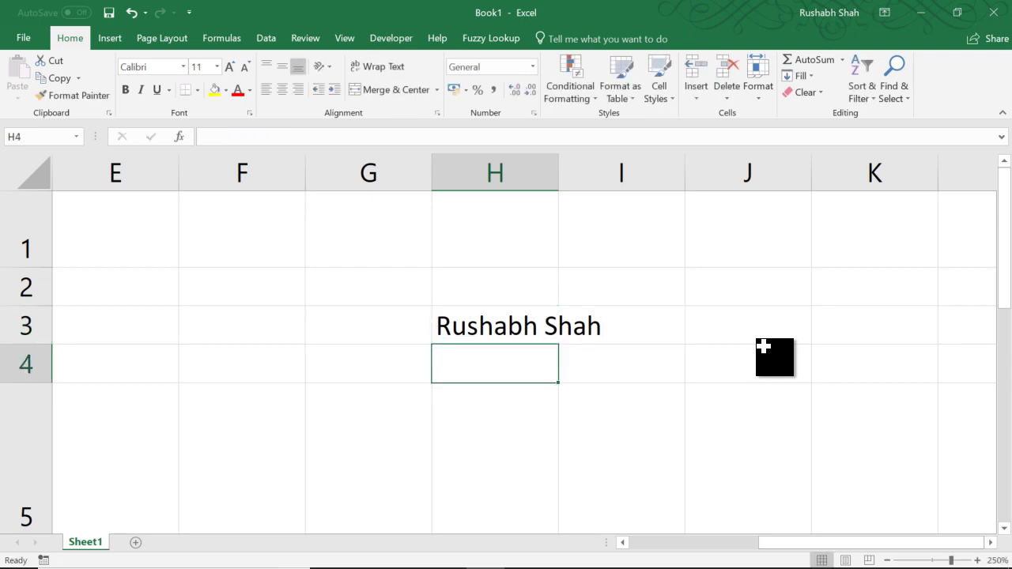
key("Up")
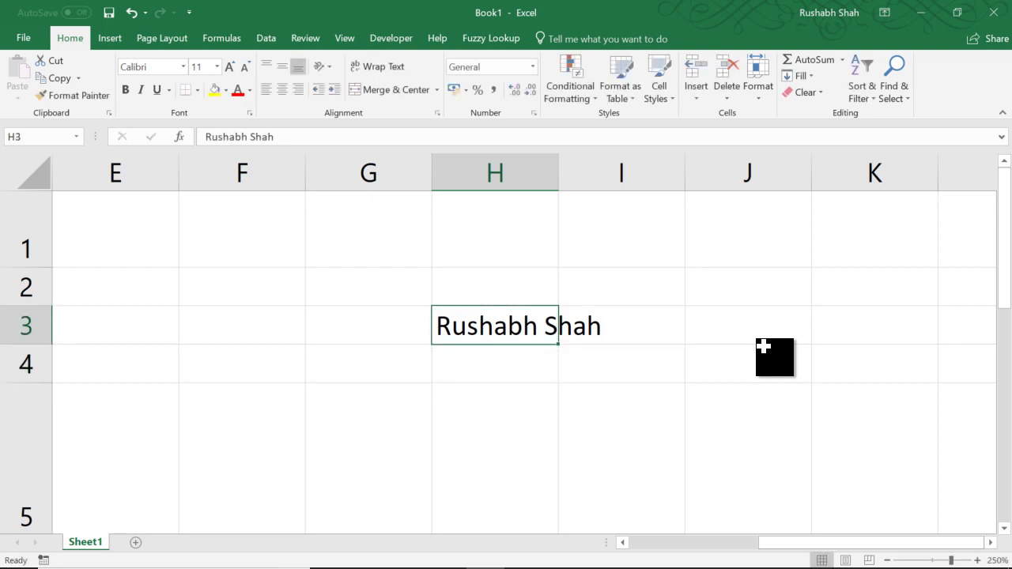
left_click(237, 91)
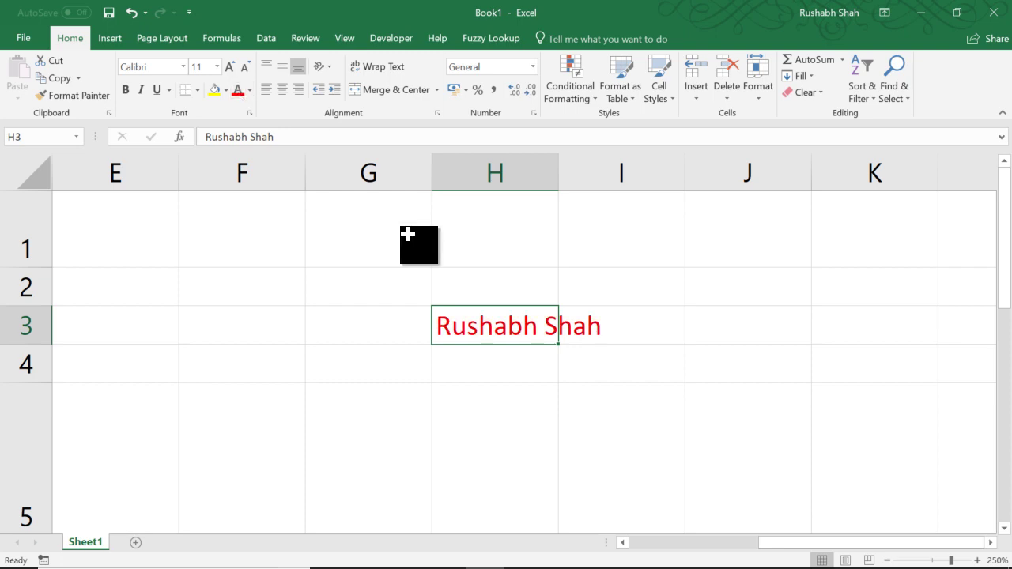
key("ctrl+z")
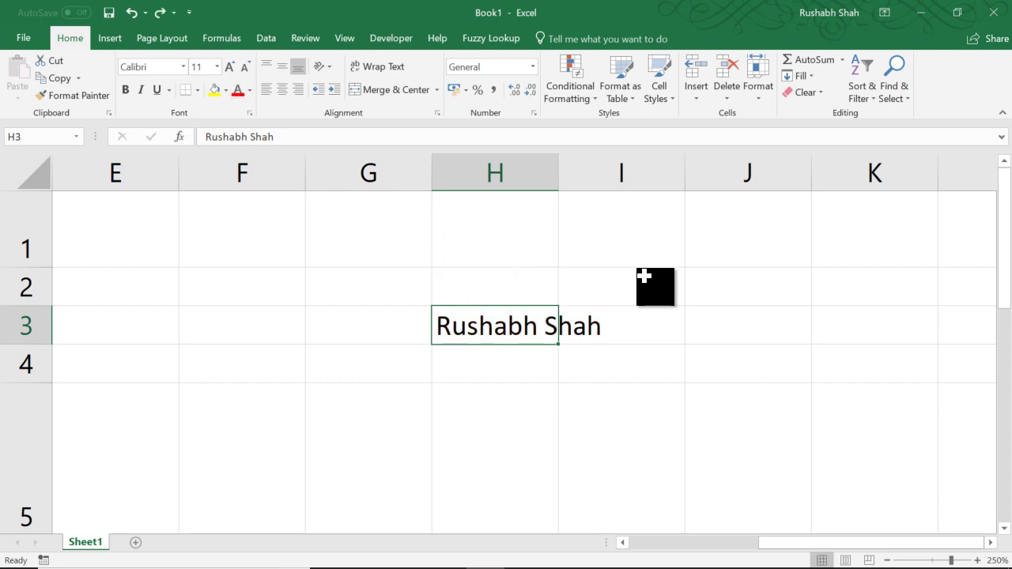
key("Delete")
type("Shah Rushabh")
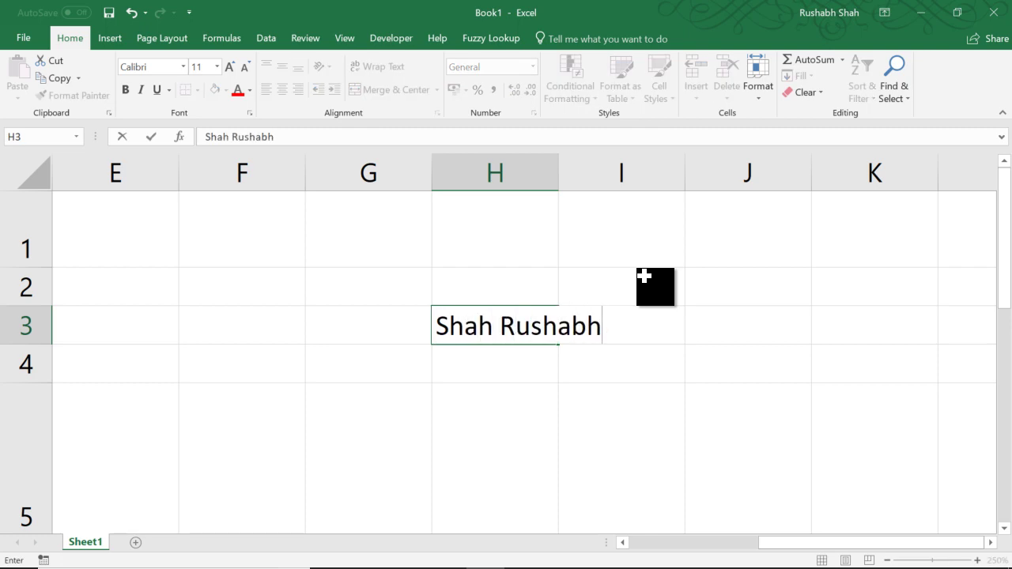
key("ctrl+Return")
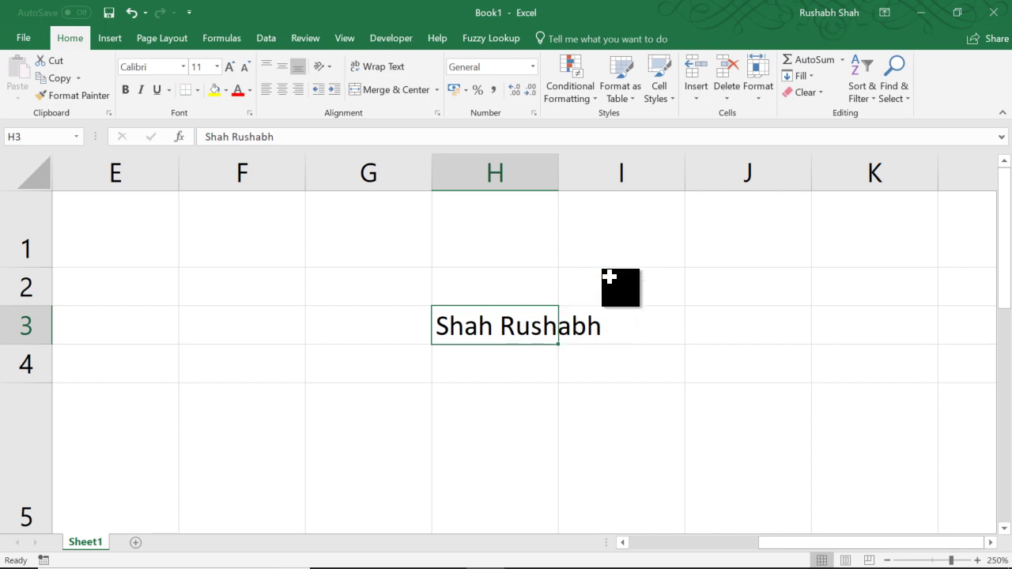
Step: Make the H3 name red and enter 'Excel Rush' in H4
left_click(239, 93)
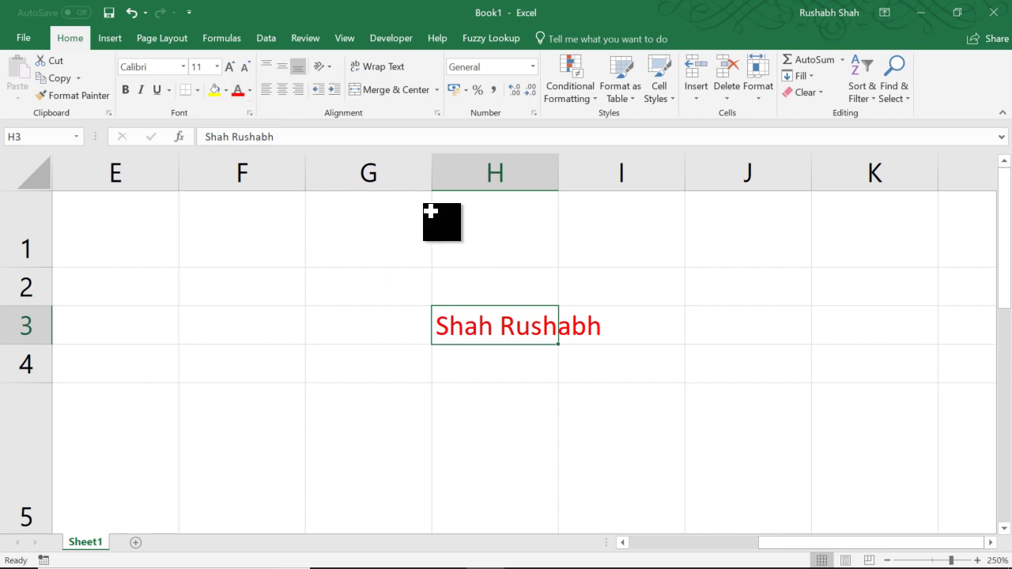
left_click(529, 376)
double_click(529, 375)
type("Excel Rush")
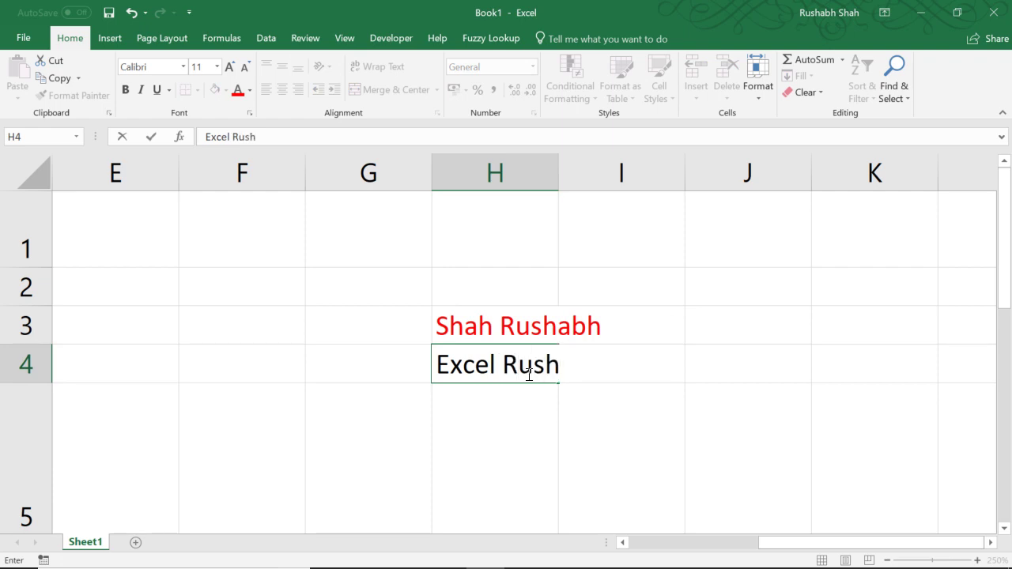
key("ctrl+Return")
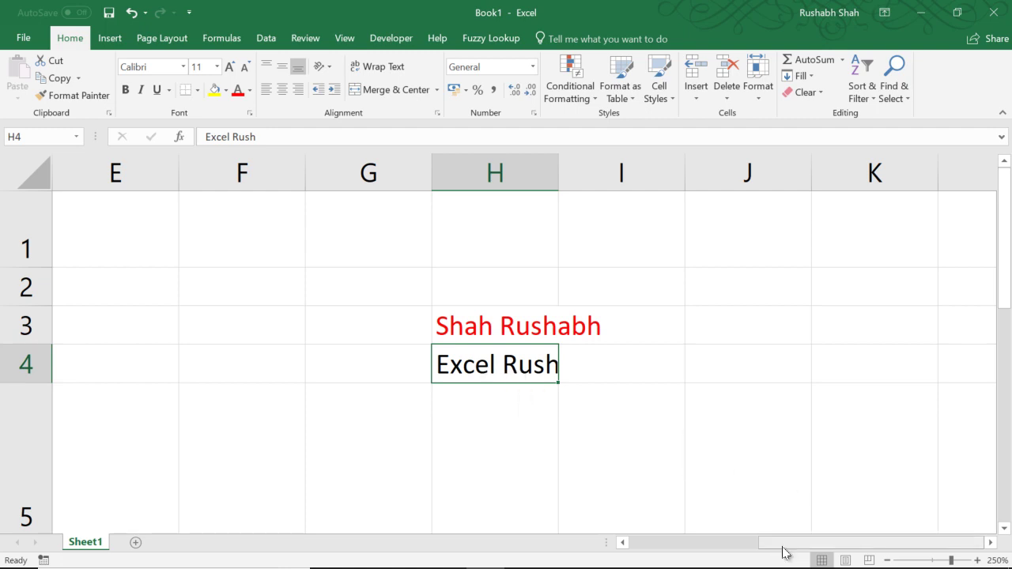
Step: Fill L2:N4 with 'Like, Share' using Ctrl+Enter, then undo it
left_click_drag(816, 544, 816, 545)
left_click_drag(991, 544, 993, 548)
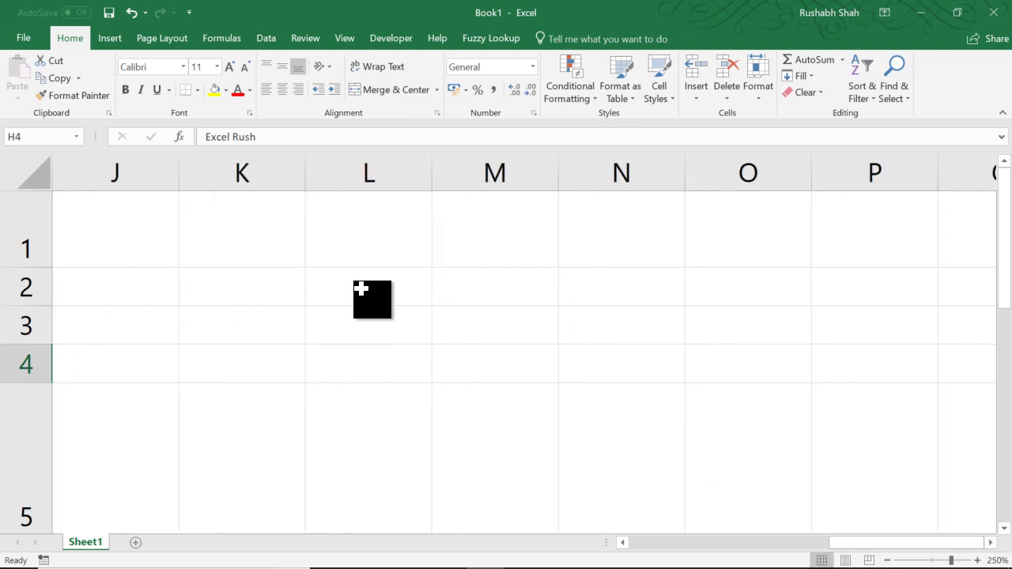
left_click_drag(361, 290, 579, 364)
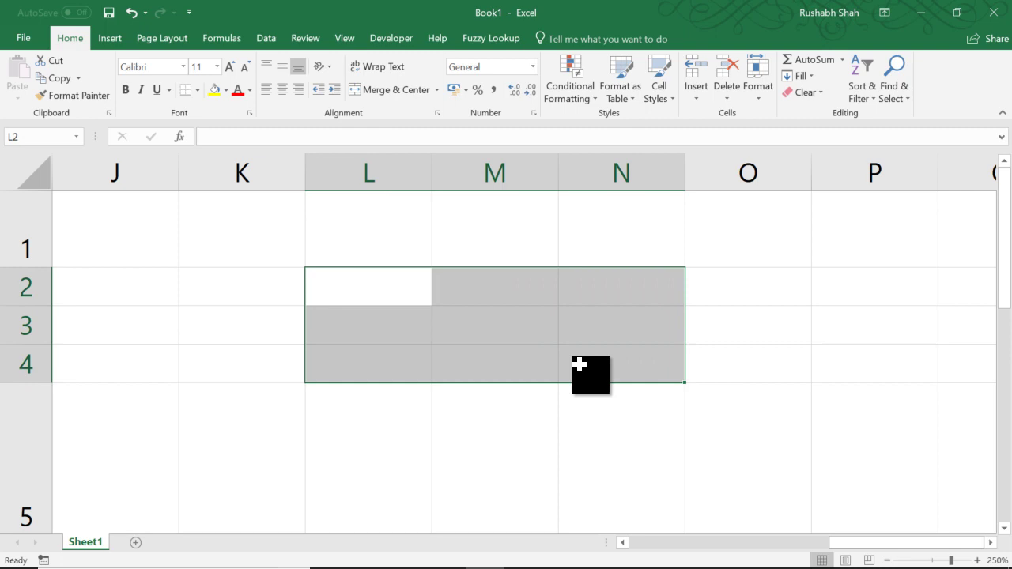
type("Like, Share")
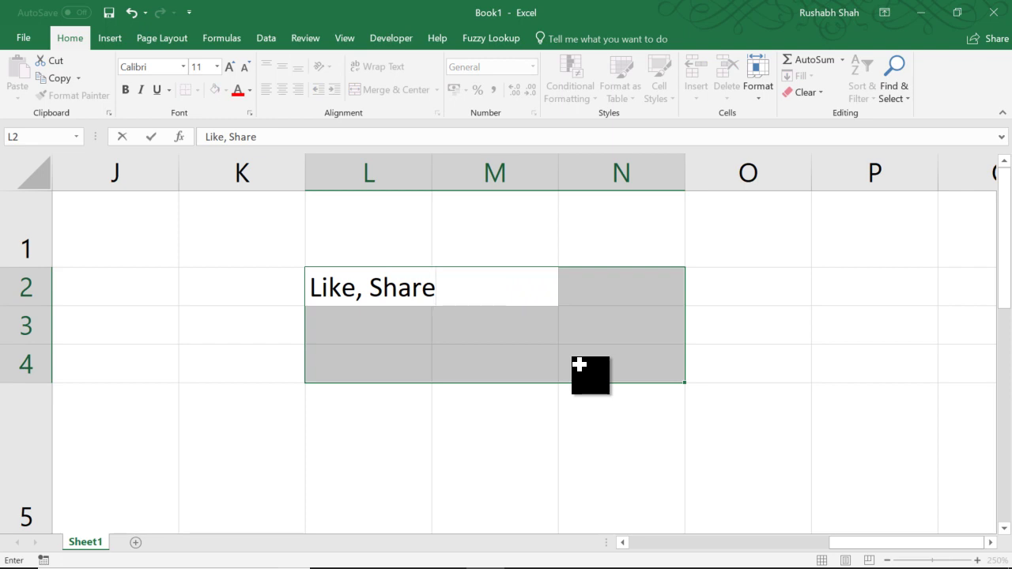
key("ctrl+Return")
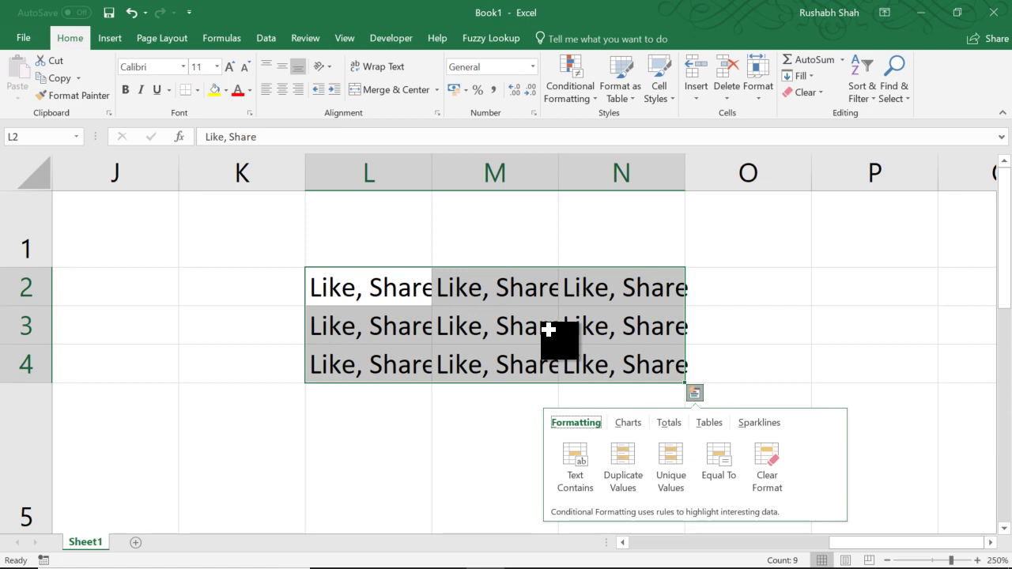
left_click(369, 329)
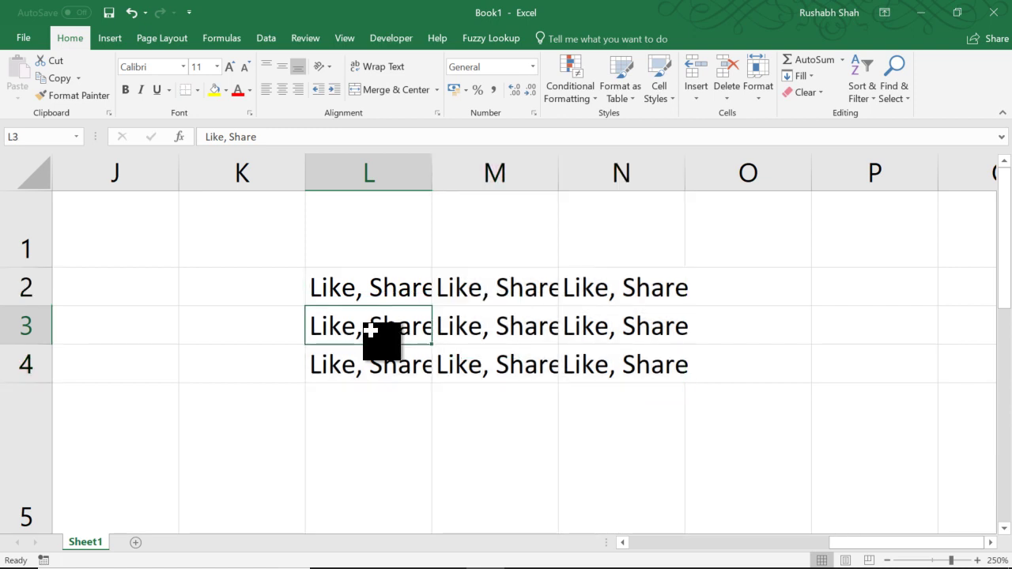
key("ctrl+z")
Step: Extend the selection to L2:O4 and fill every cell with 'Comment'
key("shift+Right")
type("Cpm")
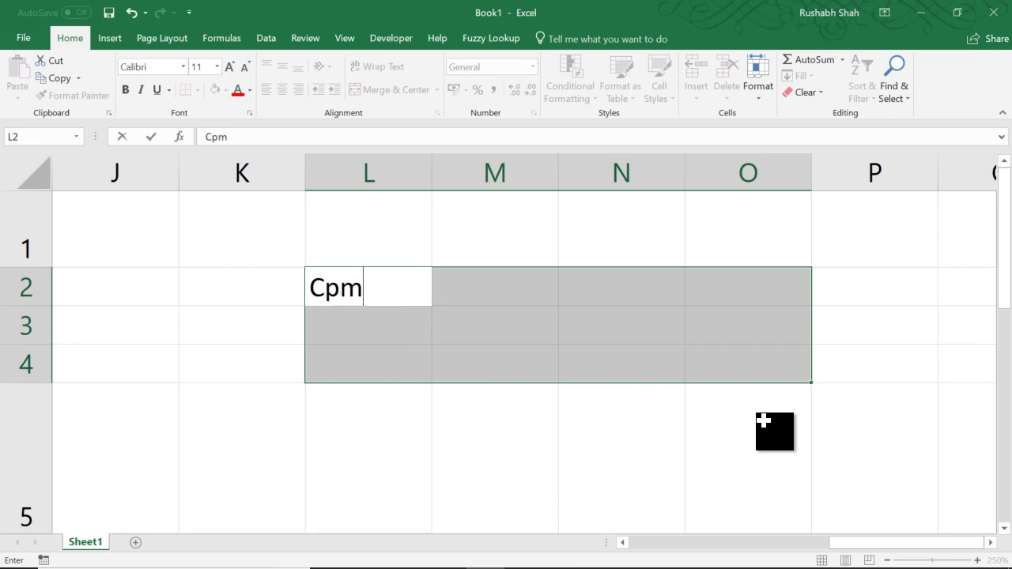
key("BackSpace")
key("BackSpace")
type("omment")
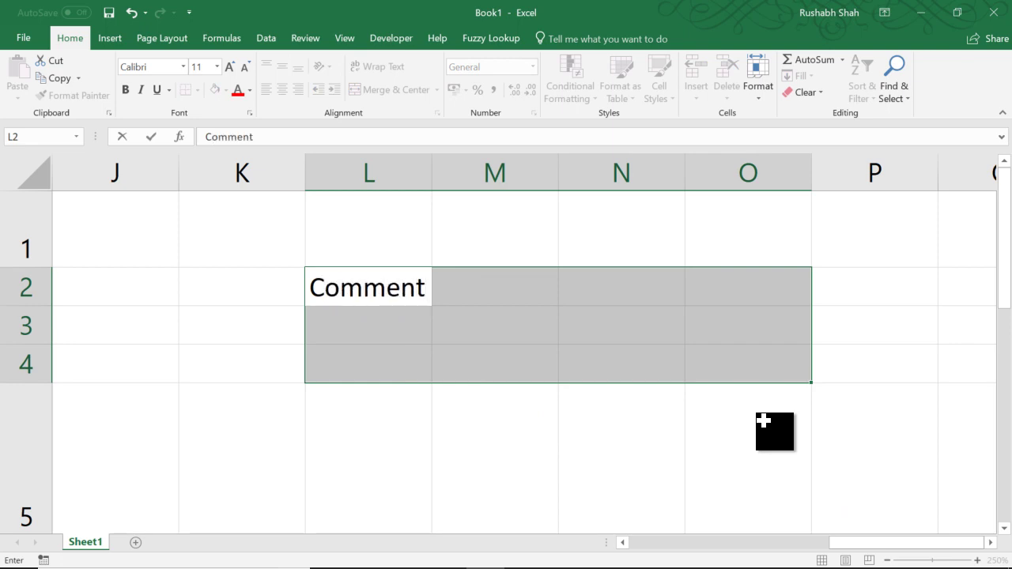
key("ctrl+Return")
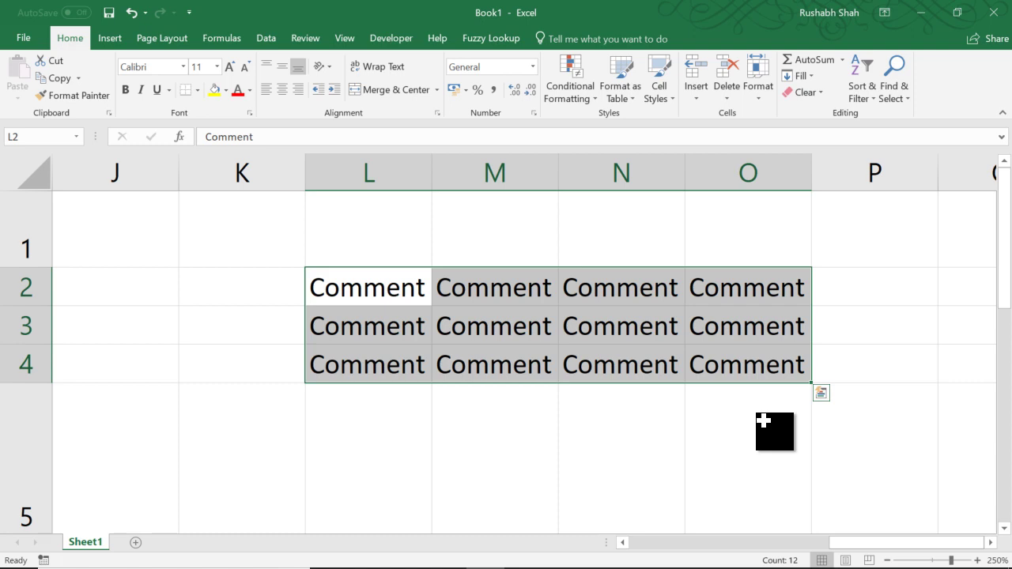
key("Right")
key("Right")
key("Right")
key("Right")
key("Right")
key("Right")
key("Right")
key("Right")
key("Right")
Step: Enter the header 'Amounts' in cell S1
key("Up")
key("Left")
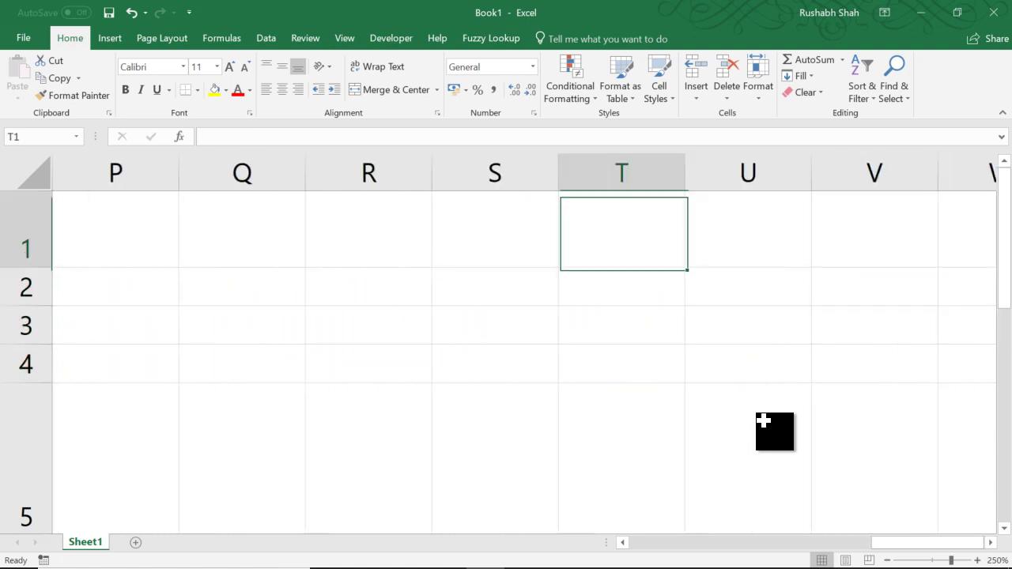
key("Left")
type("Amounts")
key("Return")
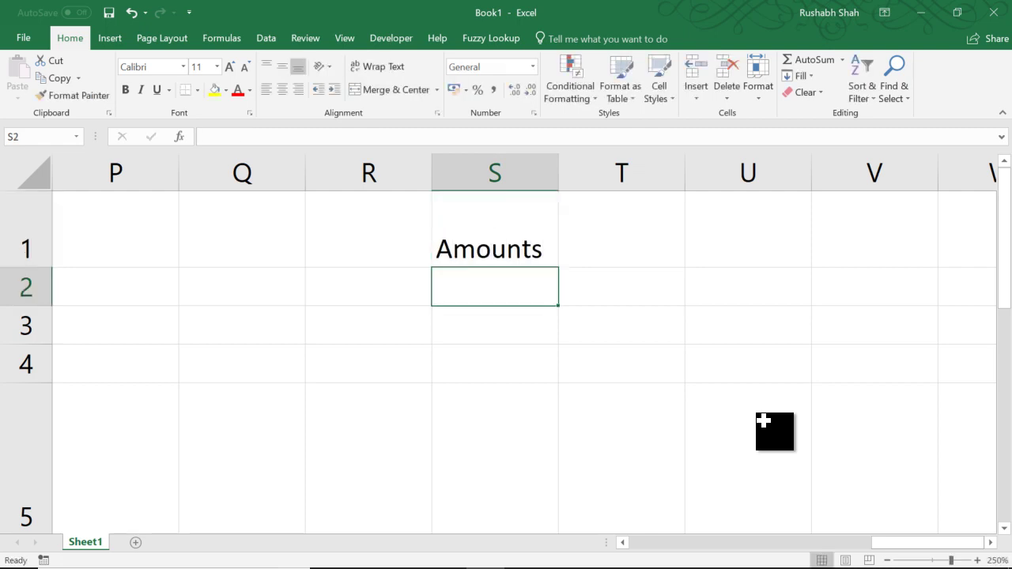
Step: Enter 120 and 45 in S2:S3, leave S4 blank, and put 98 in S5
scroll(764, 422, "down", 3, "ctrl")
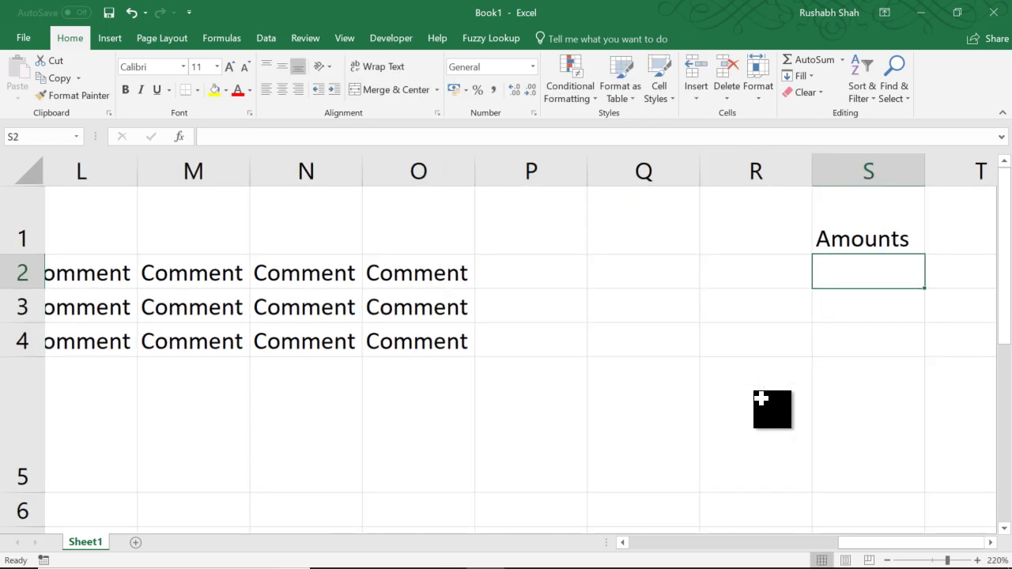
scroll(439, 366, "down", 2)
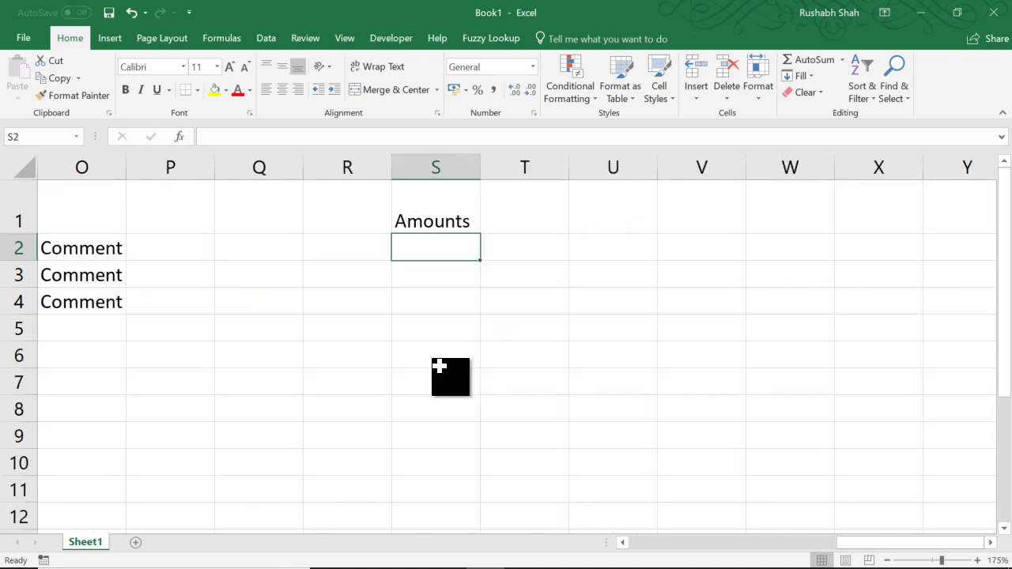
type("120")
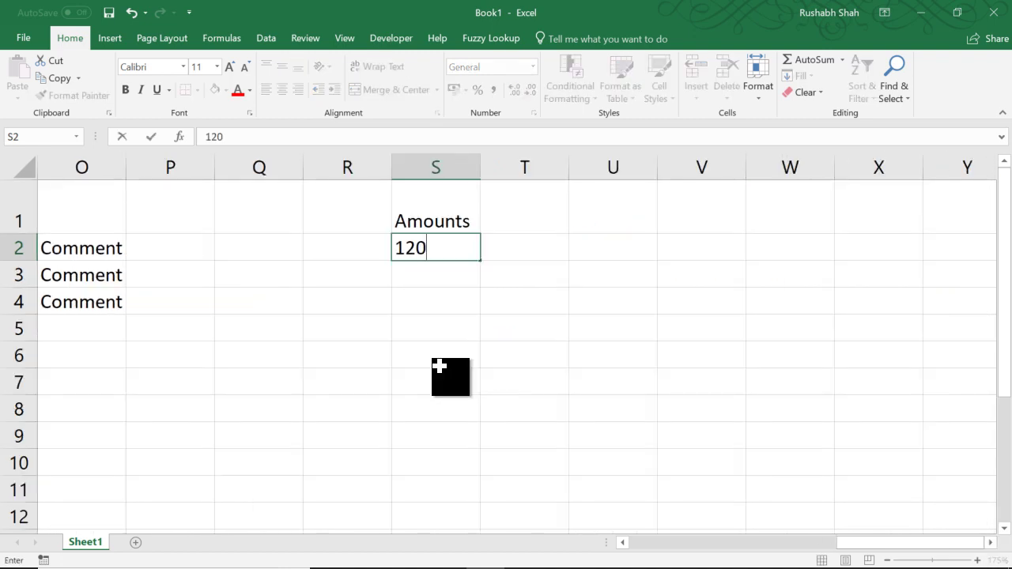
key("Return")
type("45")
key("Return")
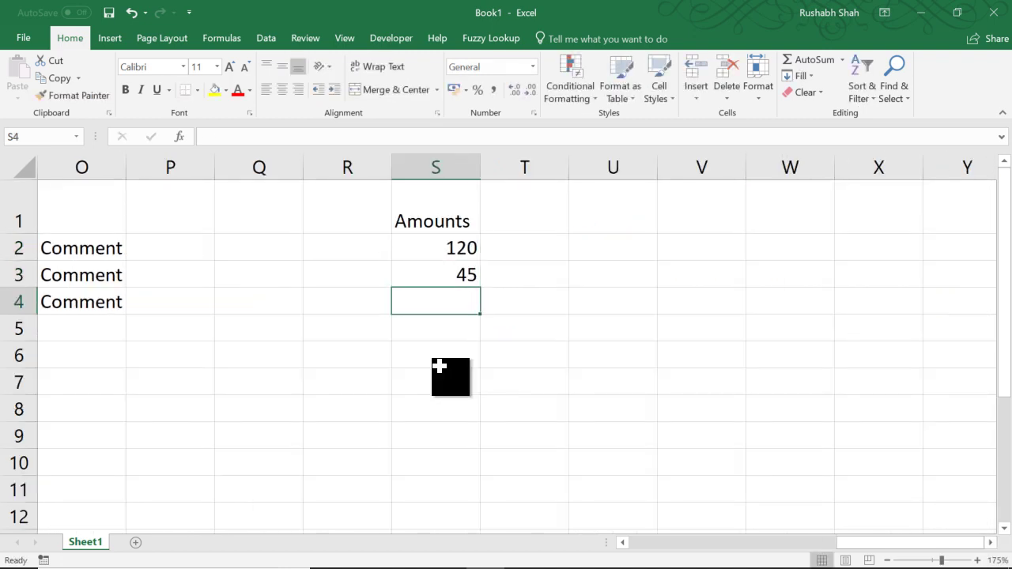
key("Return")
type("98")
key("Return")
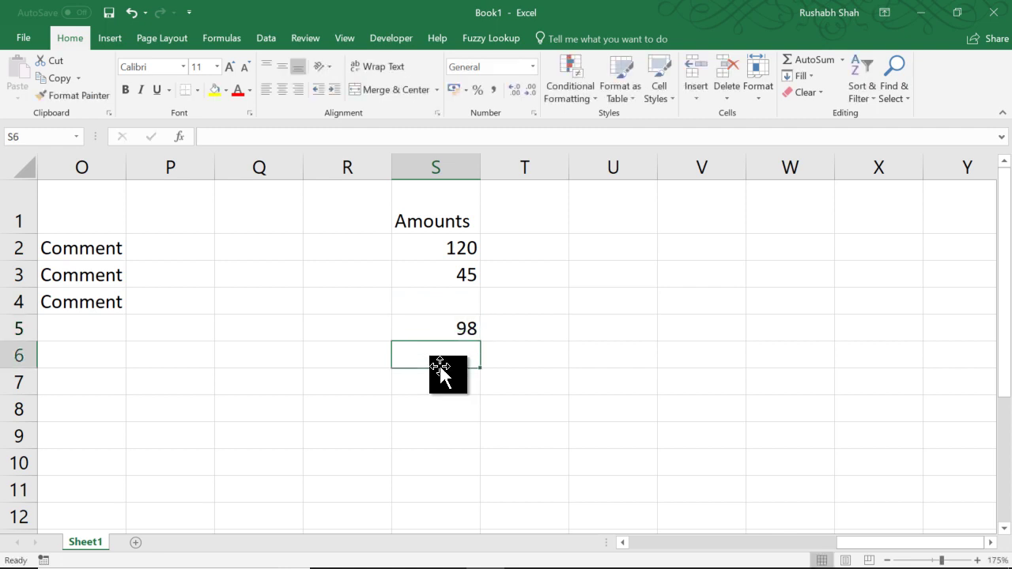
Step: Enter 65, 45, 1 and 45 in S6, S8, S9 and S11, leaving S7 and S10 blank
type("65")
key("Return")
key("Return")
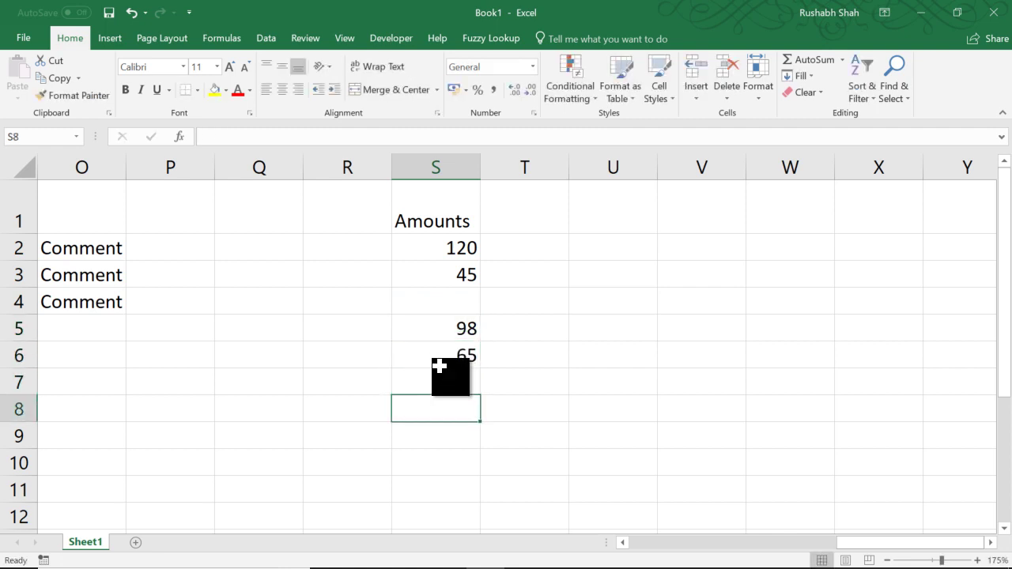
type("45")
key("Return")
type("1")
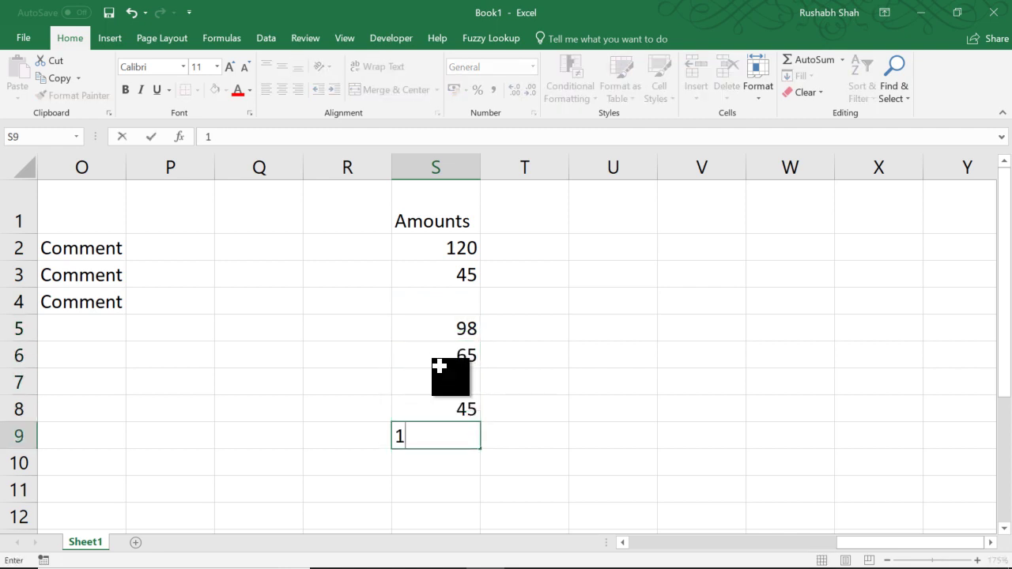
key("Return")
key("Return")
type("45")
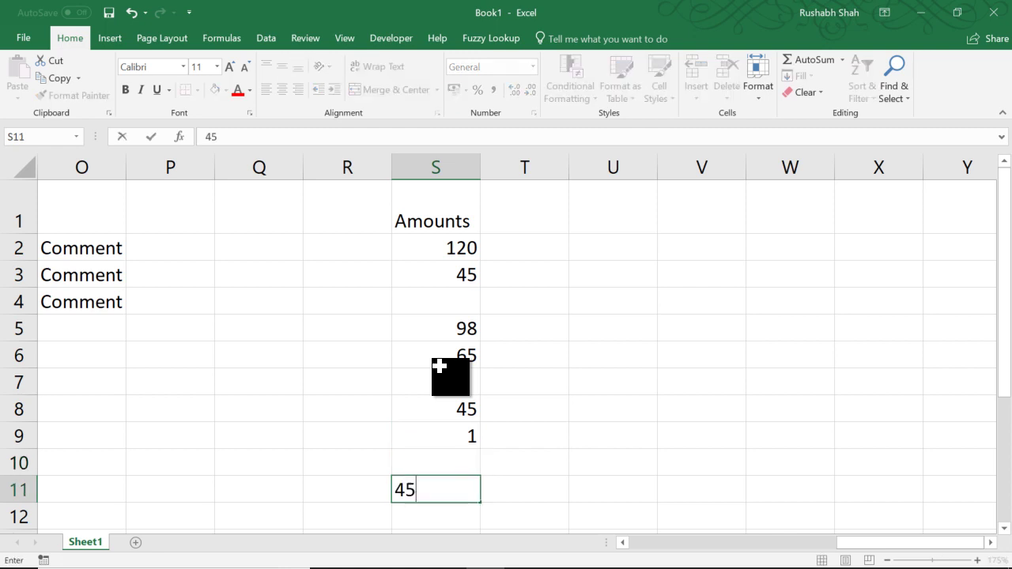
key("Return")
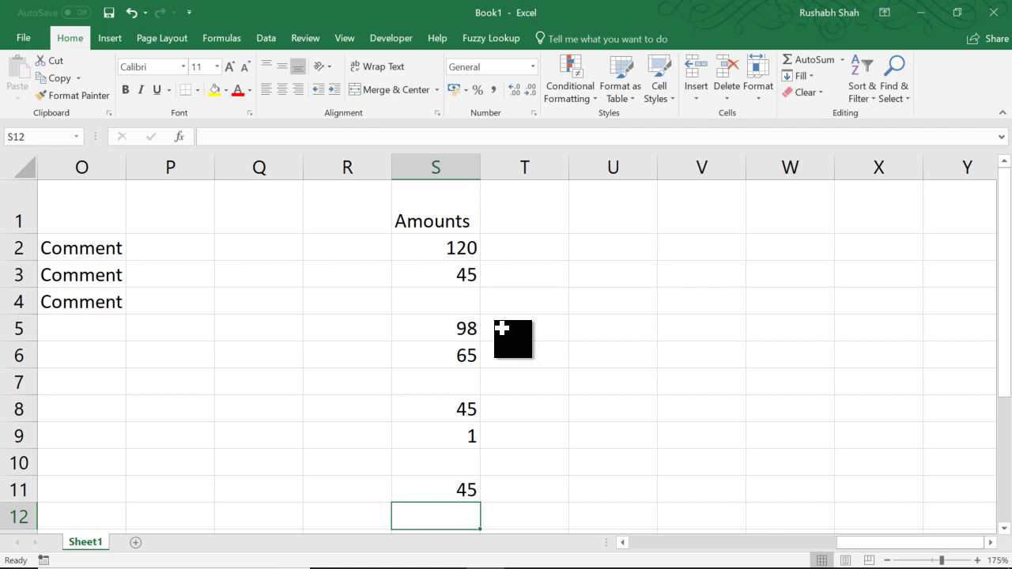
Step: Select the blank cells S4, S7 and S10 together and fill each with 0 using Ctrl+Enter
left_click(458, 294)
left_click(454, 381, "ctrl")
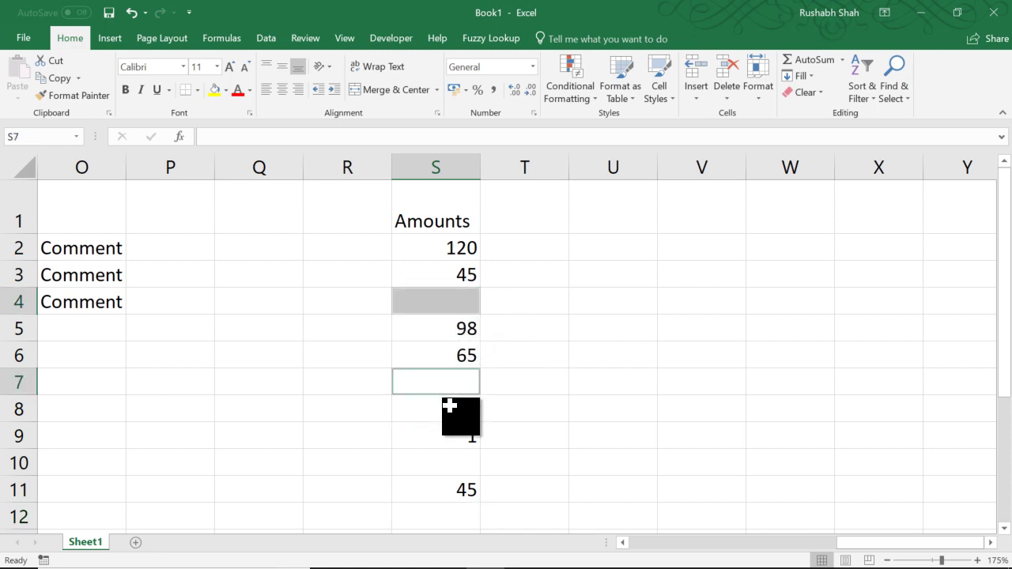
left_click(447, 456, "ctrl")
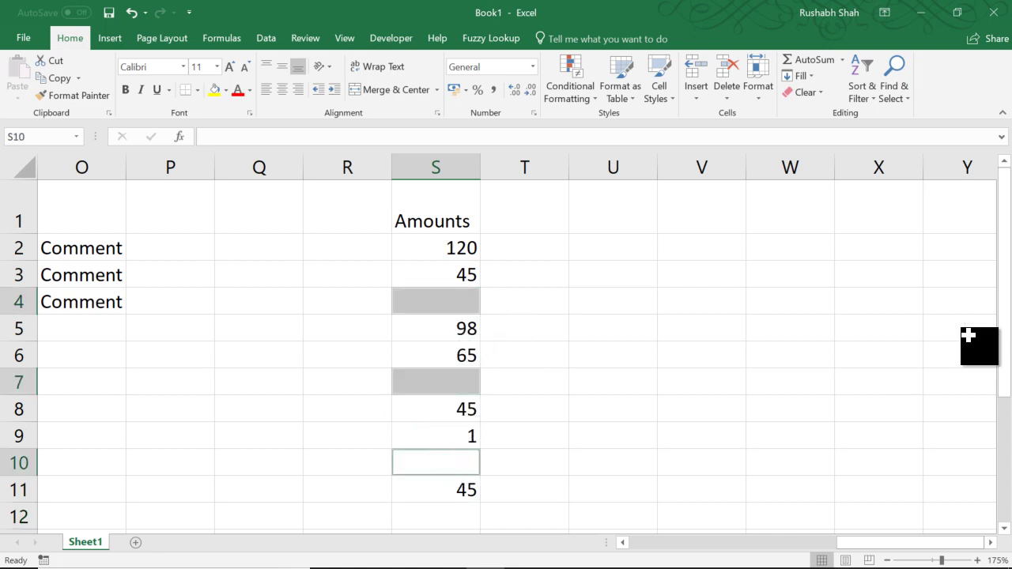
type("0")
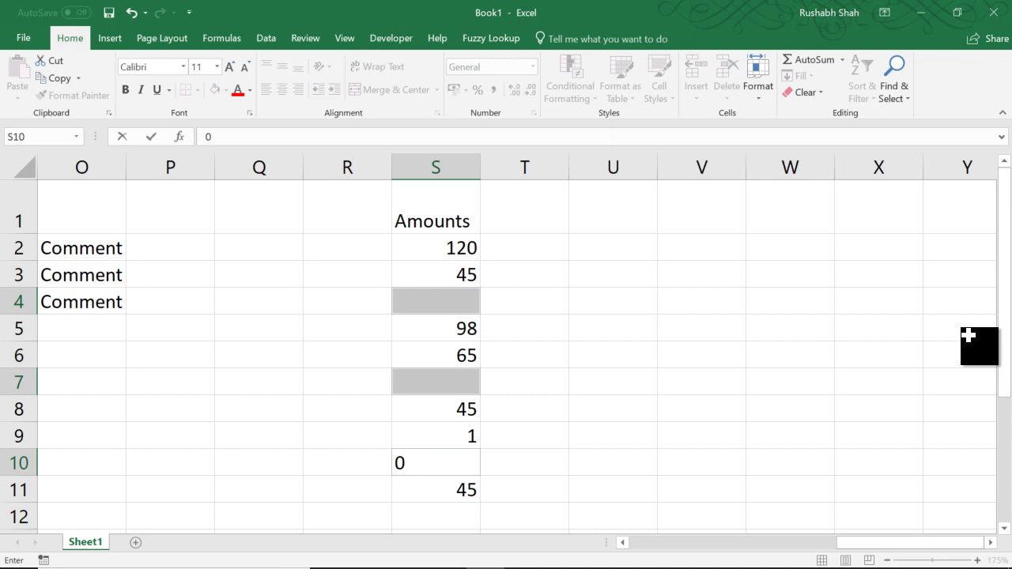
key("ctrl+Return")
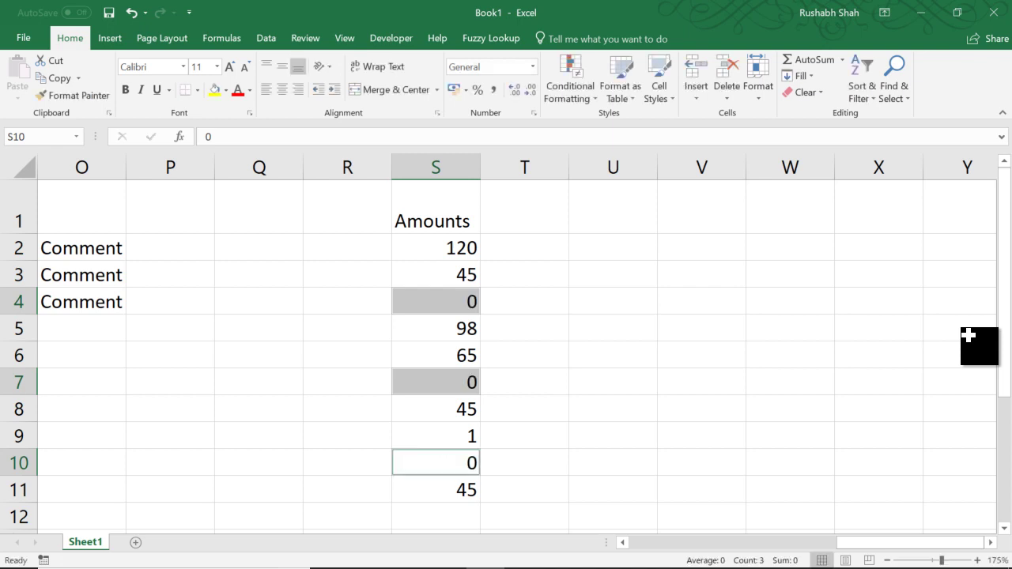